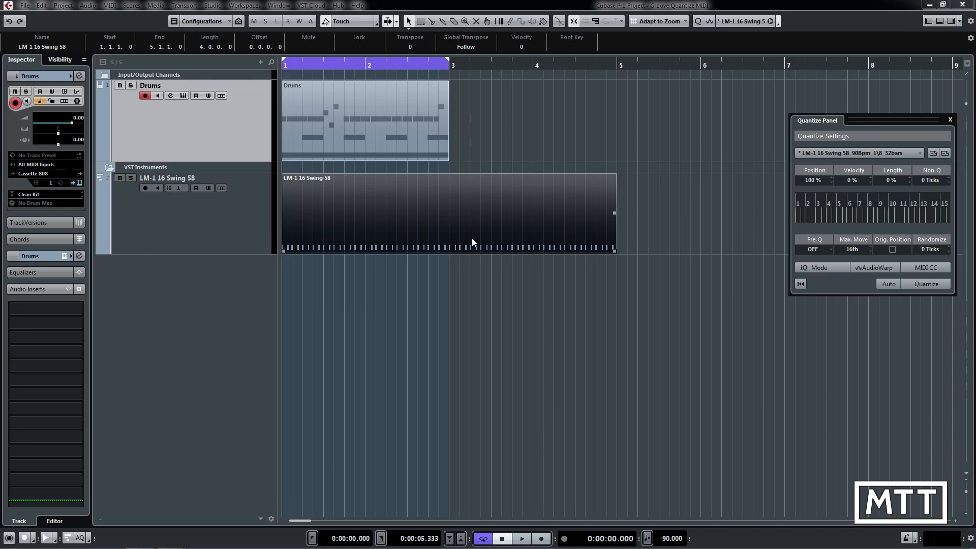
# Step: Open the LM-1 16 Swing 58 part in the Key Editor and examine the spacing of its C1 notes
pyautogui.doubleClick(438, 225)
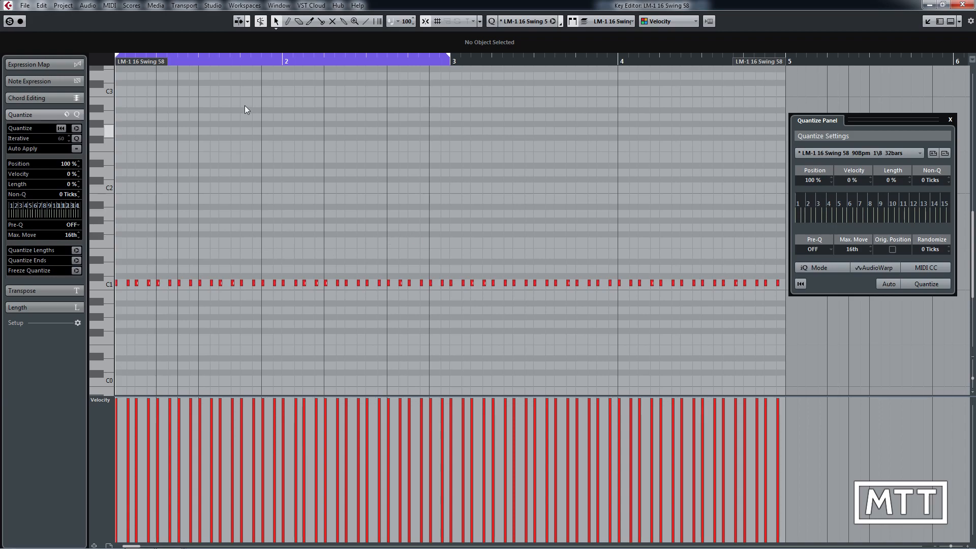
pyautogui.click(217, 61)
pyautogui.moveTo(136, 60); pyautogui.dragTo(102, 60)
pyautogui.press('h')
pyautogui.press('h')
pyautogui.press('h')
pyautogui.press('h')
pyautogui.press('h')
pyautogui.press('h')
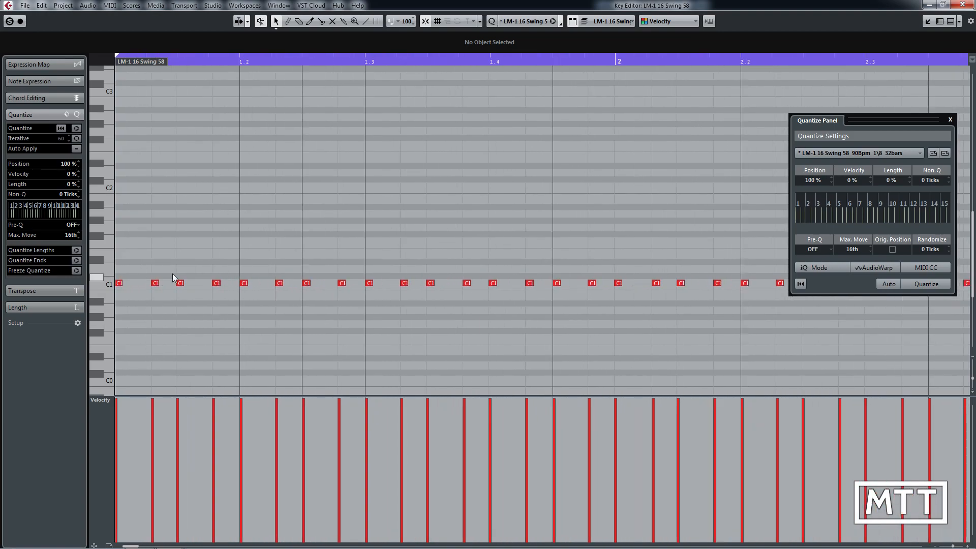
pyautogui.moveTo(112, 294); pyautogui.dragTo(110, 295)
pyautogui.moveTo(221, 274); pyautogui.dragTo(168, 293)
pyautogui.click(176, 251)
pyautogui.press('g')
pyautogui.press('g')
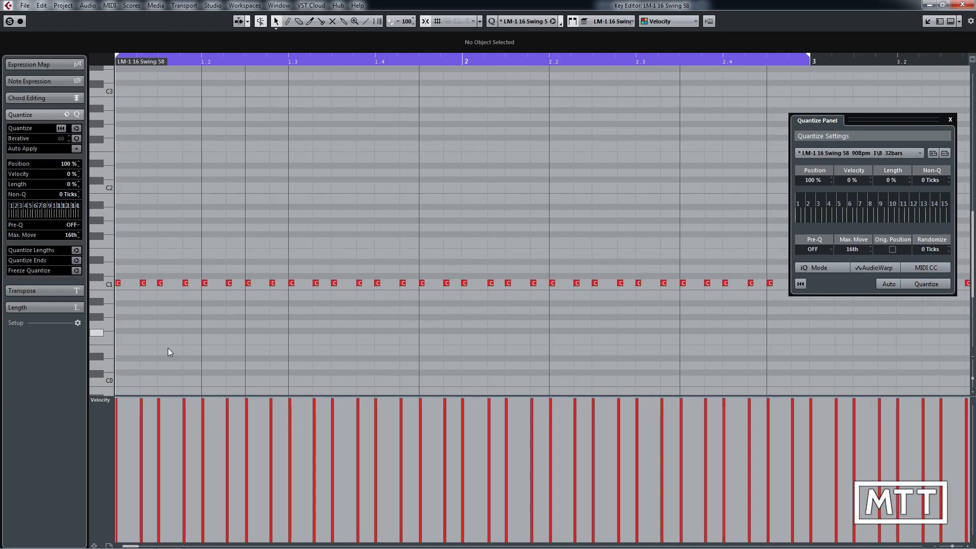
# Step: Try lowering the velocities of the first few off-beat notes one by one, and undo these edits
pyautogui.click(140, 418)
pyautogui.click(184, 423)
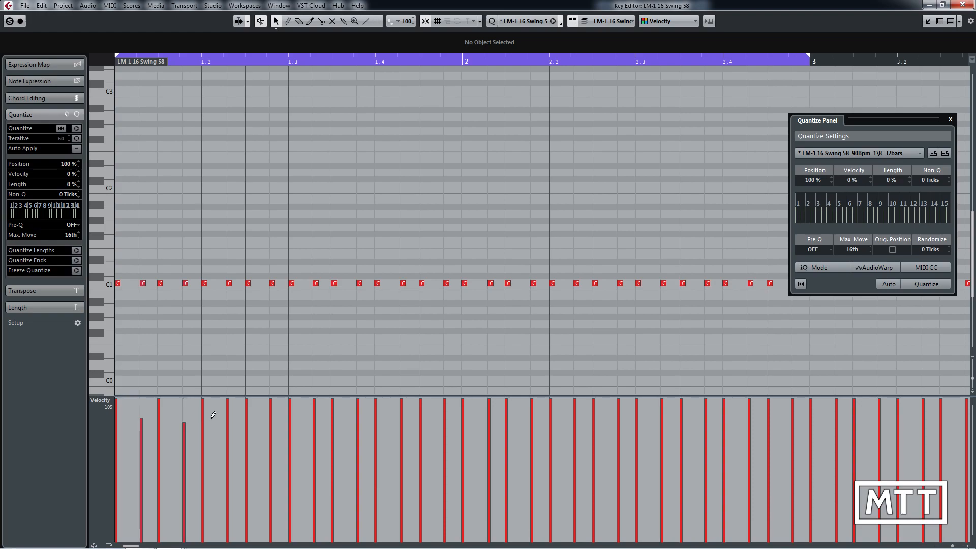
pyautogui.click(227, 419)
pyautogui.click(271, 419)
pyautogui.click(314, 419)
pyautogui.hotkey('ctrl', 'z')
pyautogui.hotkey('ctrl', 'z')
pyautogui.hotkey('ctrl', 'z')
pyautogui.hotkey('ctrl', 'z')
pyautogui.hotkey('ctrl', 'z')
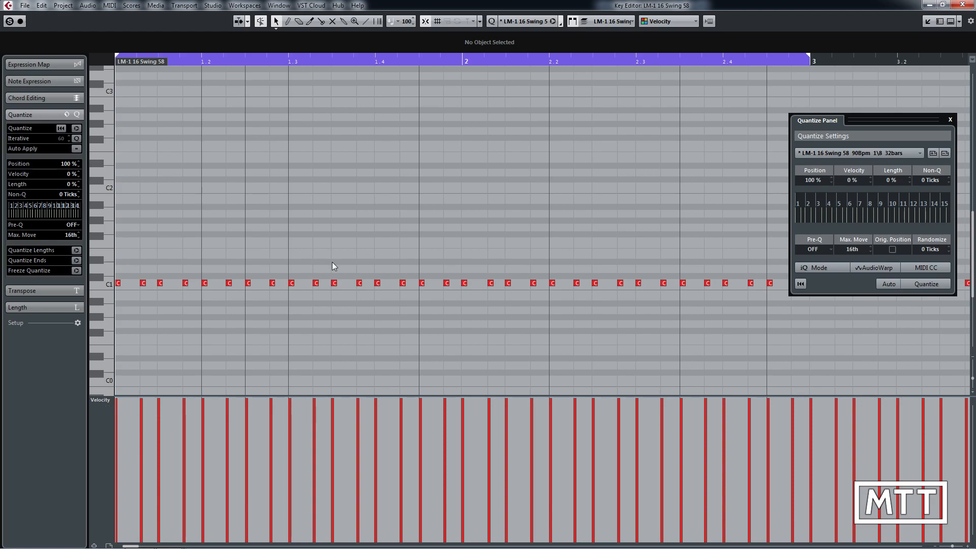
# Step: In the Logical Editor, add a second filter condition for Position with Inside Bar Range, and move the window clear of the notes
pyautogui.click(113, 5)
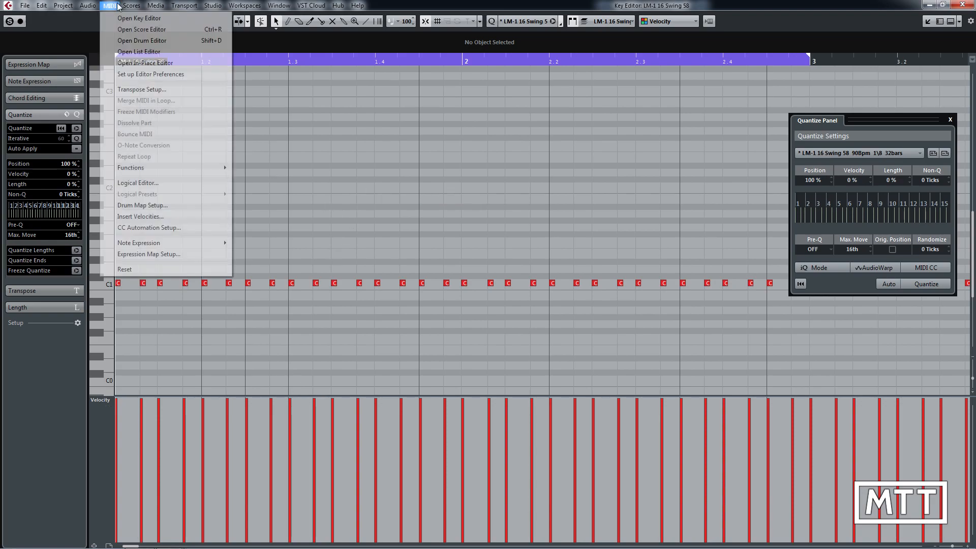
pyautogui.click(152, 183)
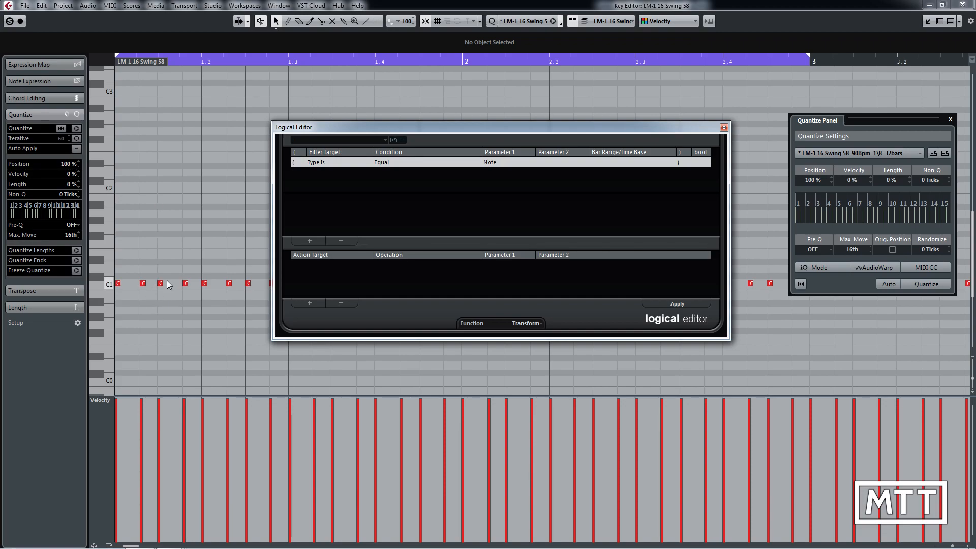
pyautogui.click(309, 240)
pyautogui.click(316, 173)
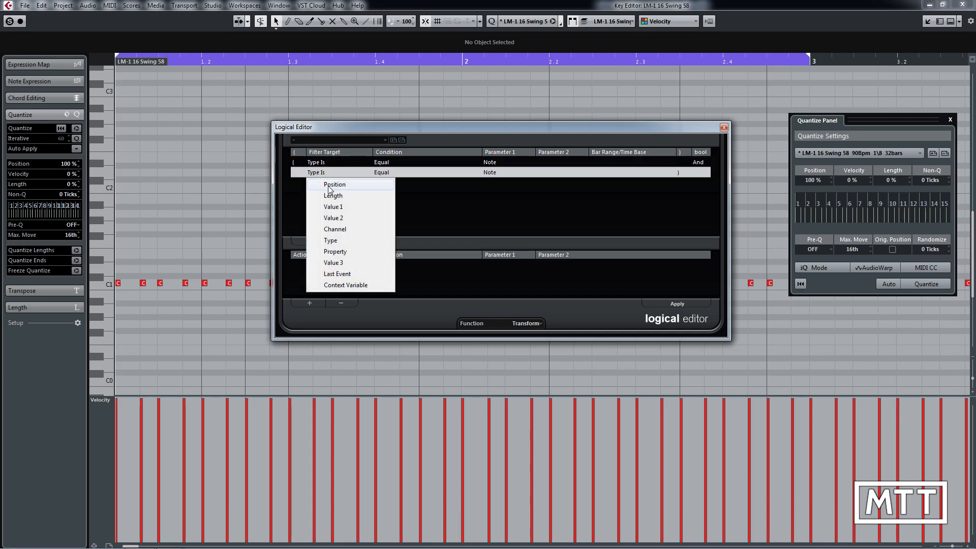
pyautogui.click(322, 184)
pyautogui.click(383, 173)
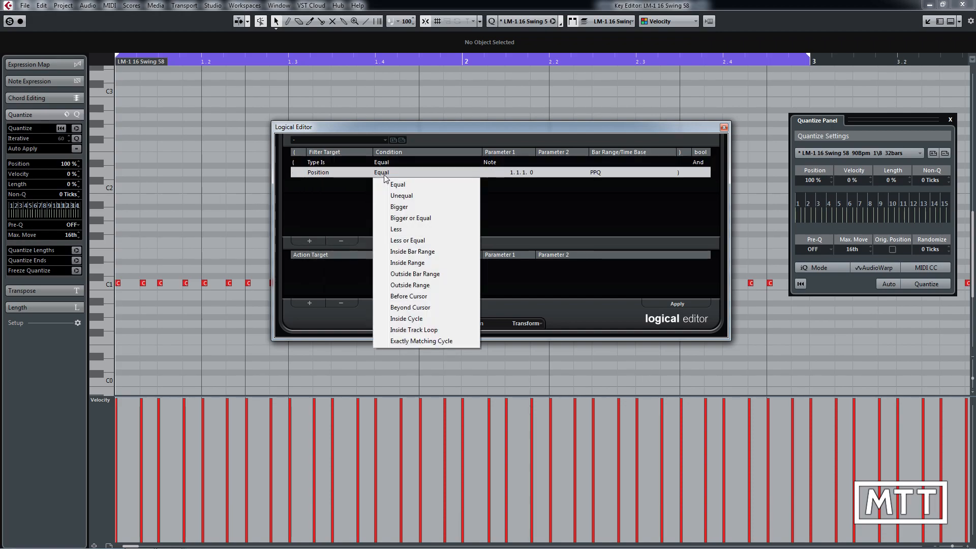
pyautogui.click(421, 251)
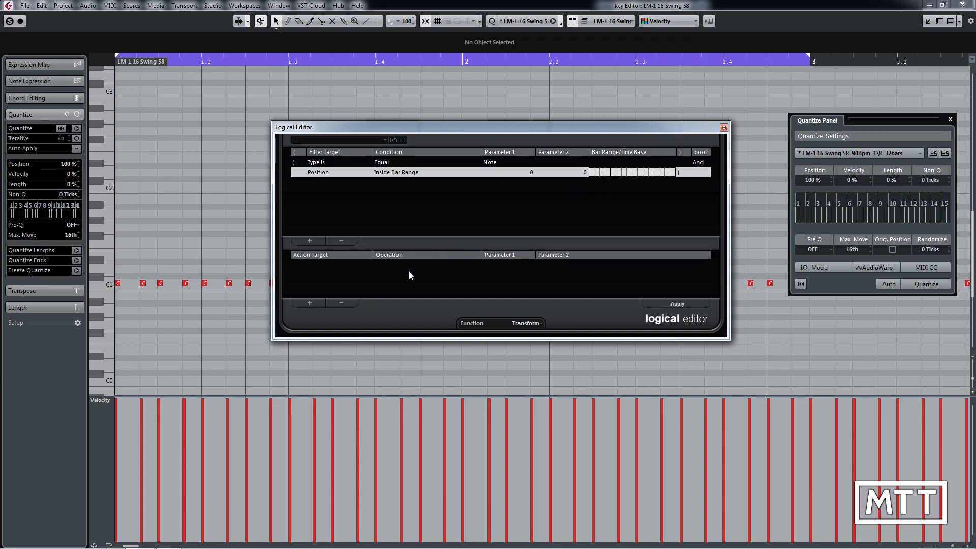
pyautogui.moveTo(468, 126); pyautogui.dragTo(477, 54)
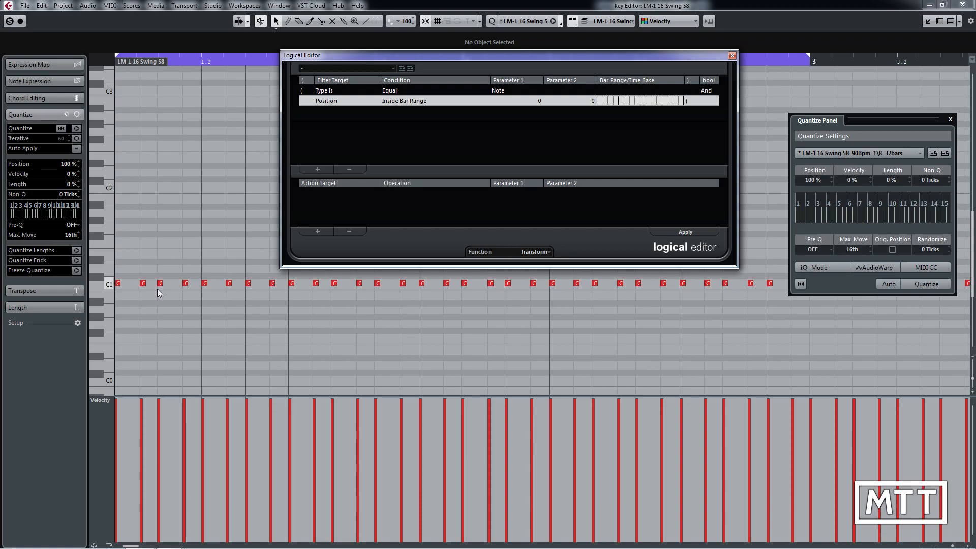
pyautogui.click(143, 283)
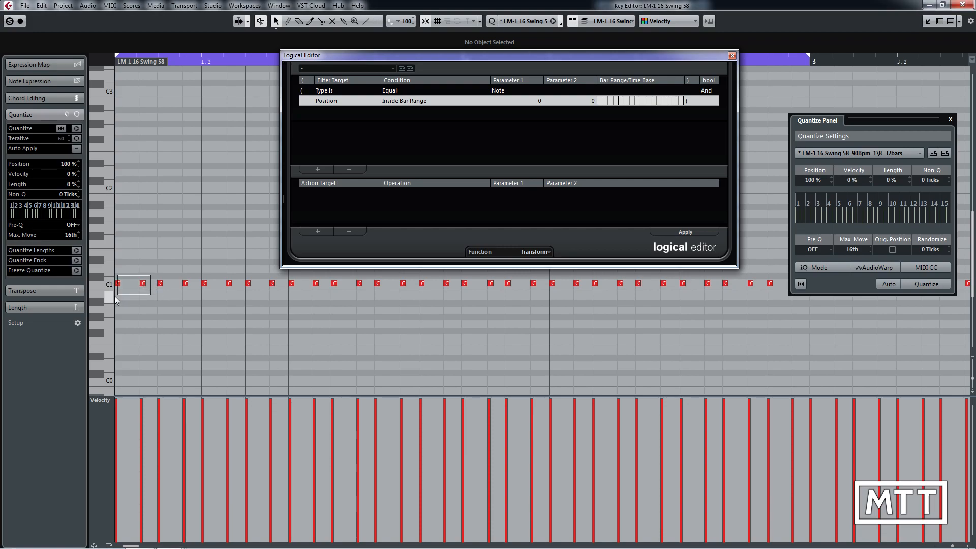
pyautogui.moveTo(185, 274); pyautogui.dragTo(155, 290)
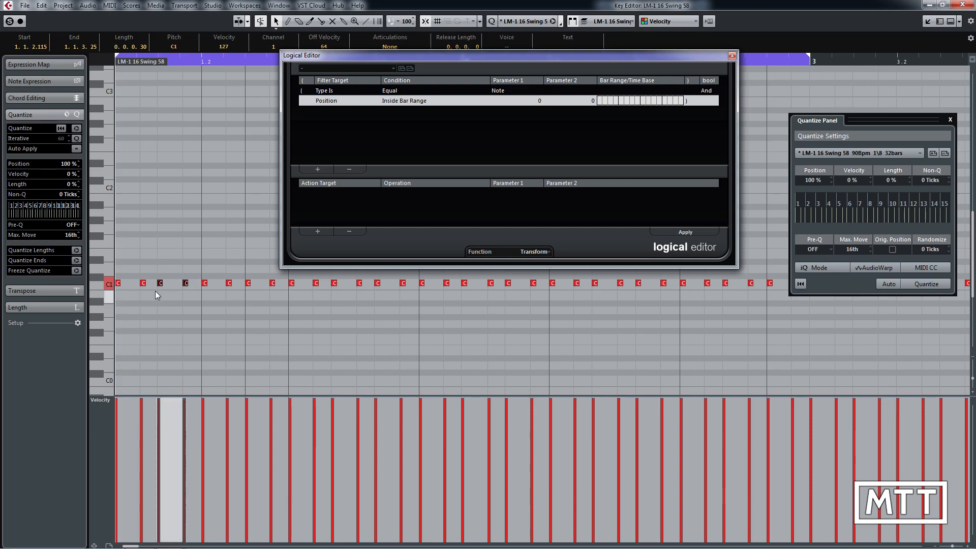
pyautogui.click(218, 319)
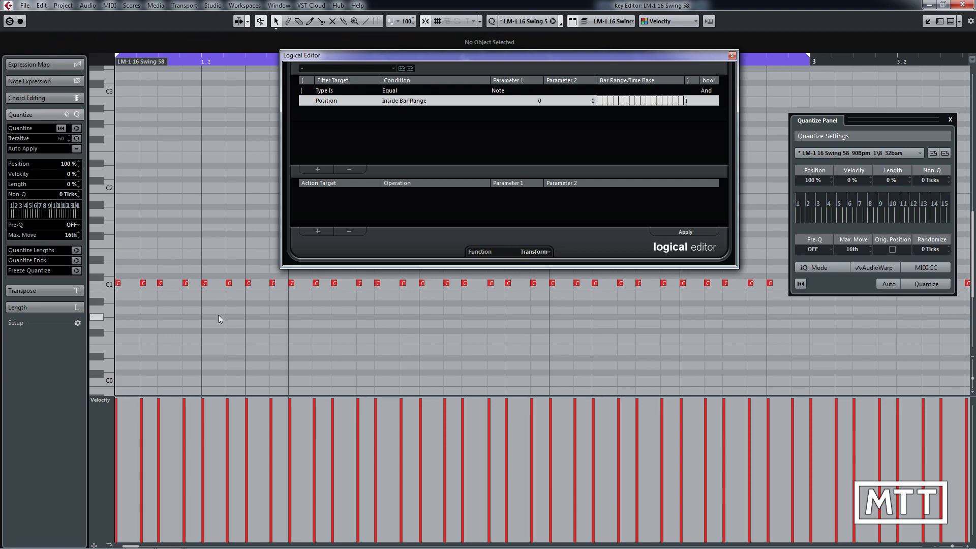
# Step: Change the project's time signature to 1/8 in the Tempo Track Editor and close that editor
pyautogui.hotkey('ctrl', 't')
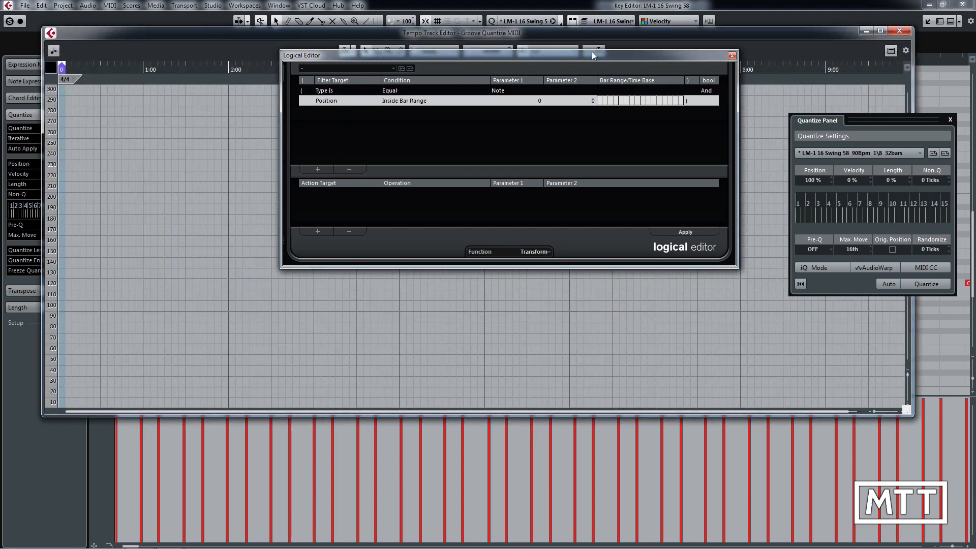
pyautogui.click(732, 54)
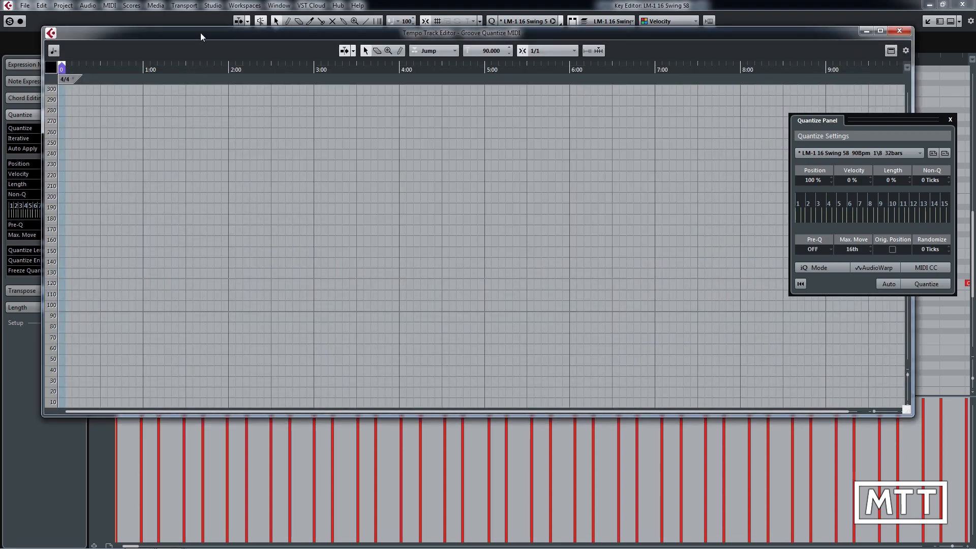
pyautogui.moveTo(200, 33); pyautogui.dragTo(319, 88)
pyautogui.click(195, 134)
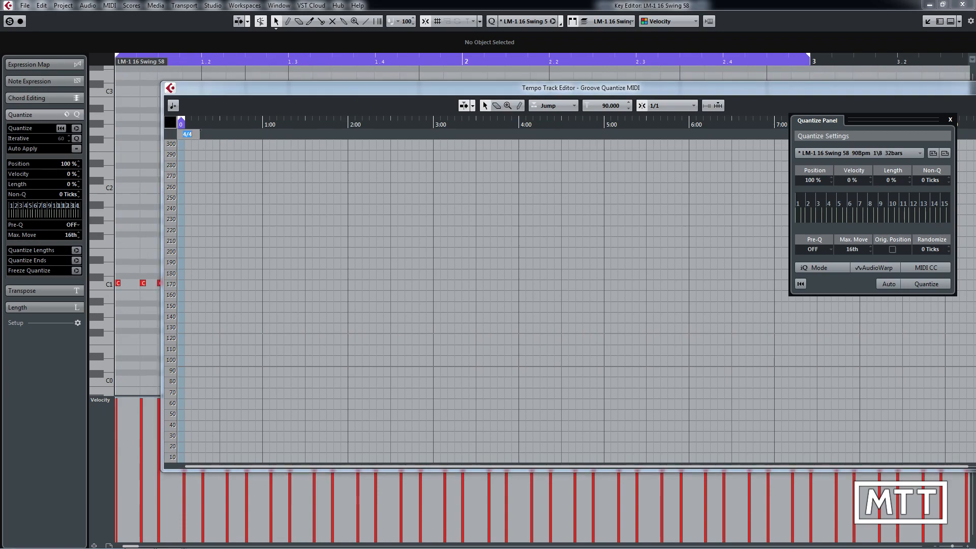
pyautogui.write('1/8')
pyautogui.press('Return')
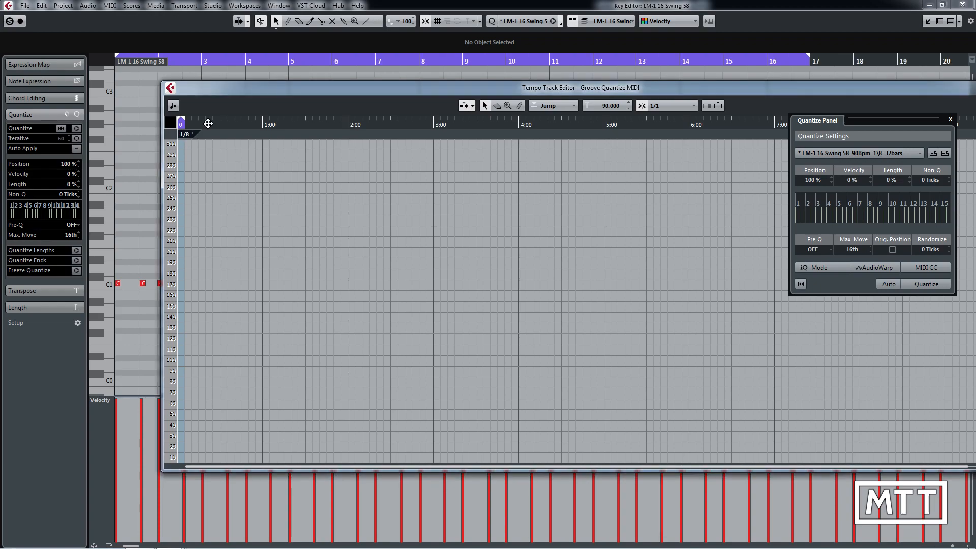
pyautogui.moveTo(898, 91); pyautogui.dragTo(800, 98)
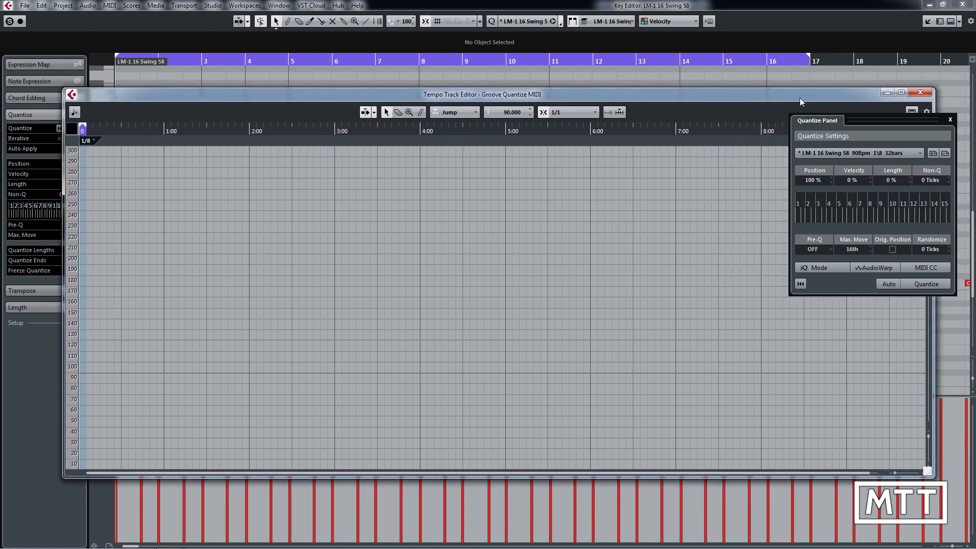
pyautogui.click(920, 92)
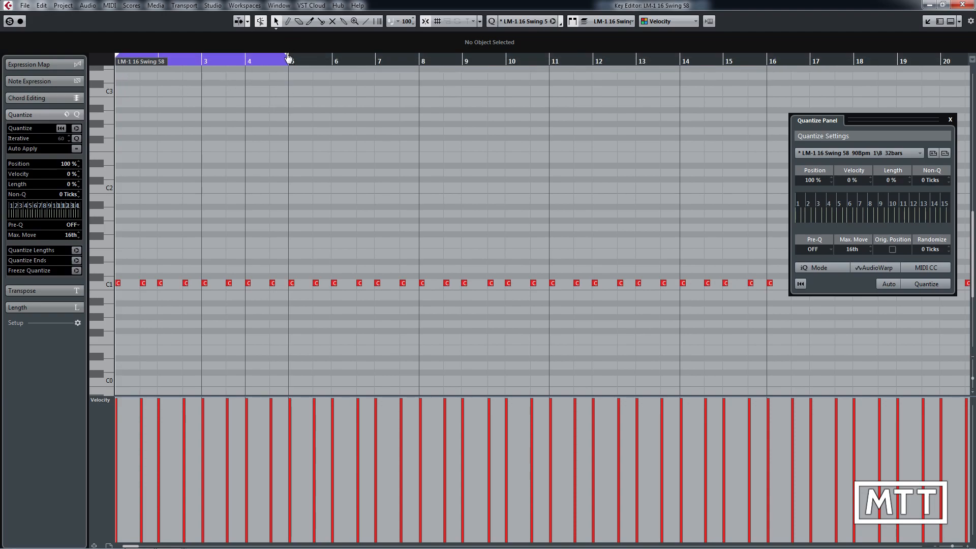
# Step: Extend the cycle range to bar 8 and check the pair of notes in the first bar
pyautogui.moveTo(287, 56); pyautogui.dragTo(417, 62)
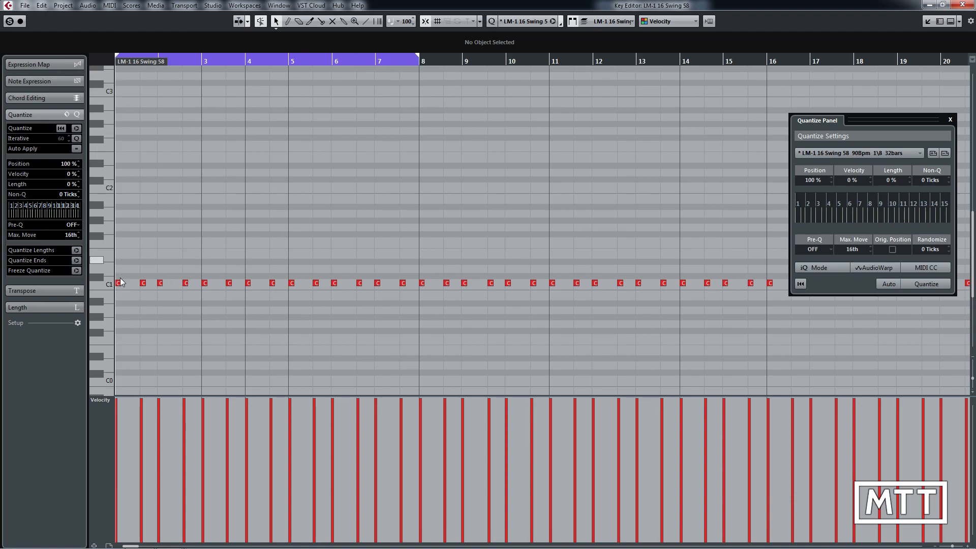
pyautogui.moveTo(120, 297); pyautogui.dragTo(150, 272)
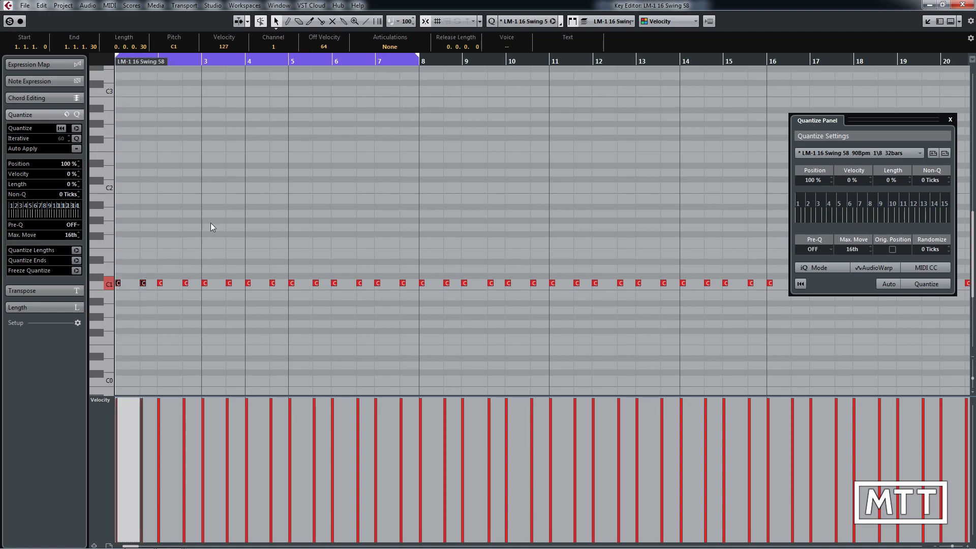
pyautogui.click(213, 224)
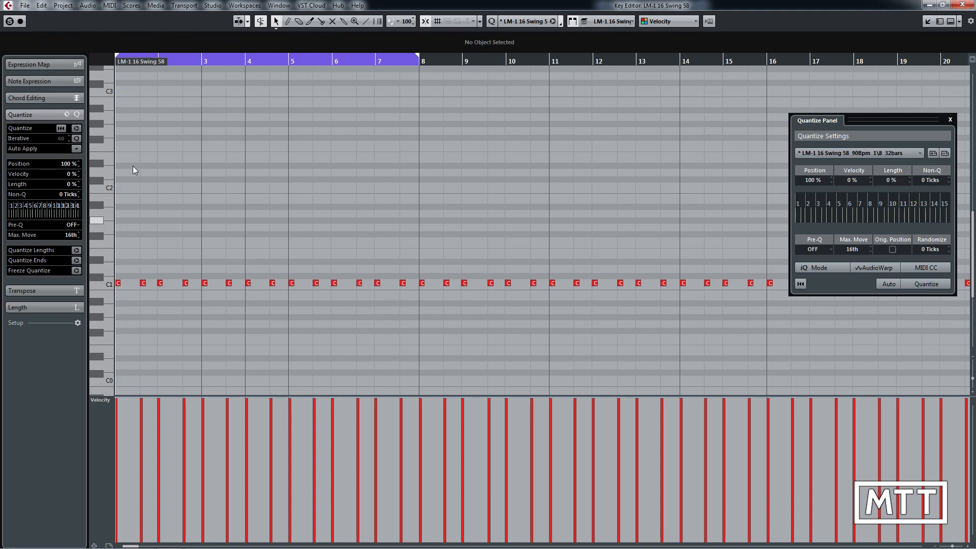
# Step: Reopen the Logical Editor and set the Position condition's bar range from 102 to 216
pyautogui.click(114, 6)
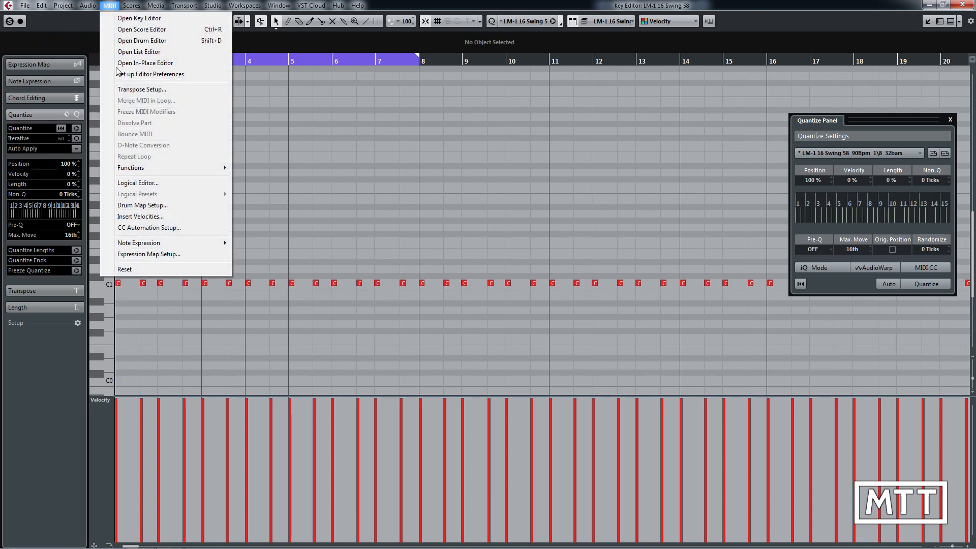
pyautogui.click(151, 183)
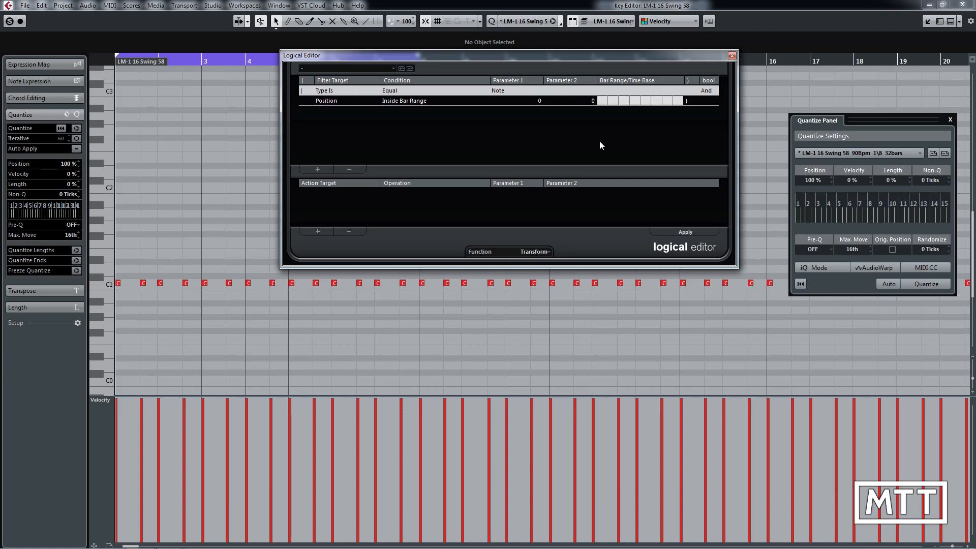
pyautogui.click(642, 104)
pyautogui.moveTo(674, 103); pyautogui.dragTo(634, 107)
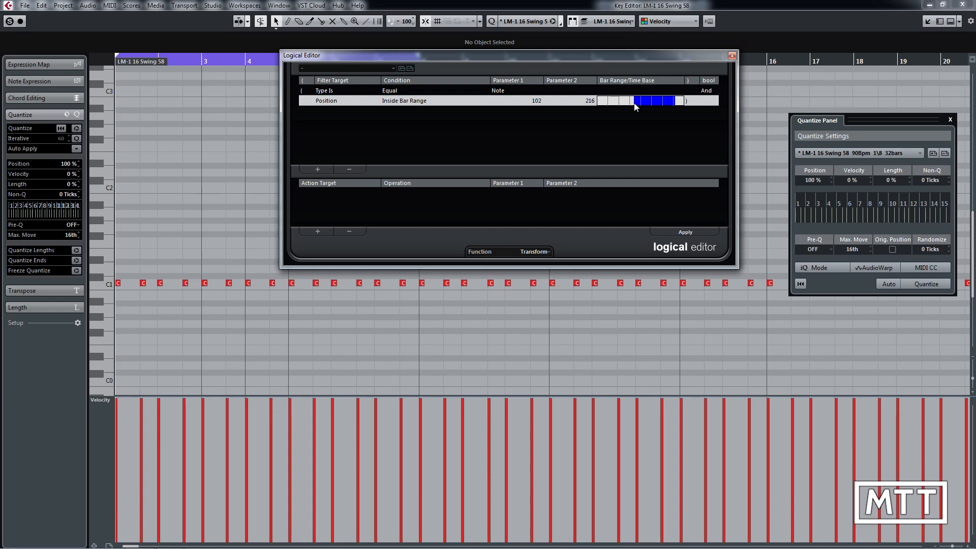
# Step: Set the Logical Editor function to Select, apply it to select every off-beat note, and close the editor
pyautogui.click(534, 252)
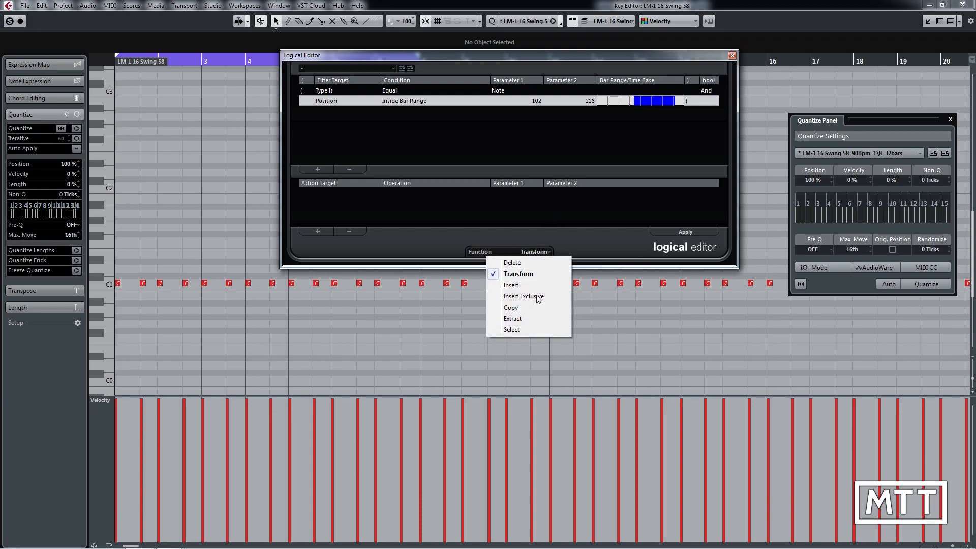
pyautogui.click(524, 329)
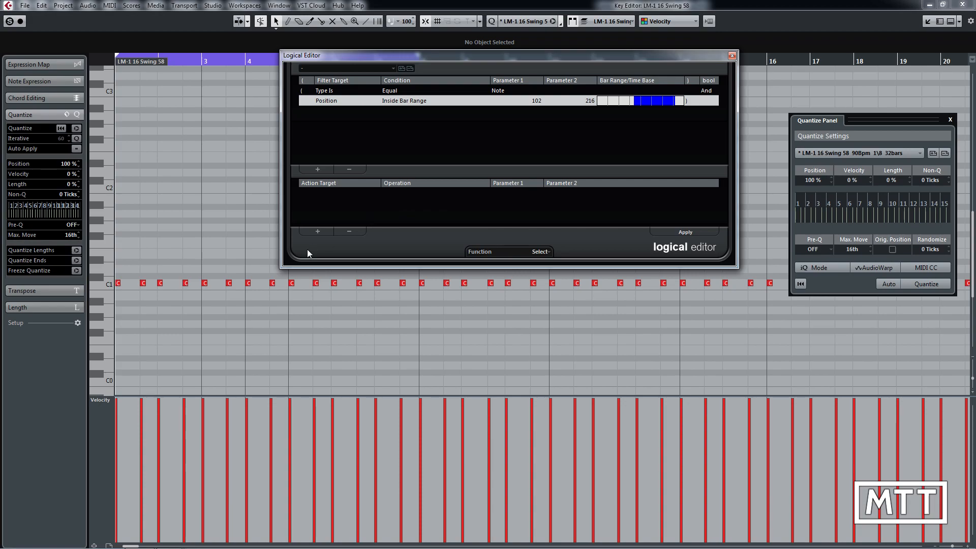
pyautogui.click(672, 233)
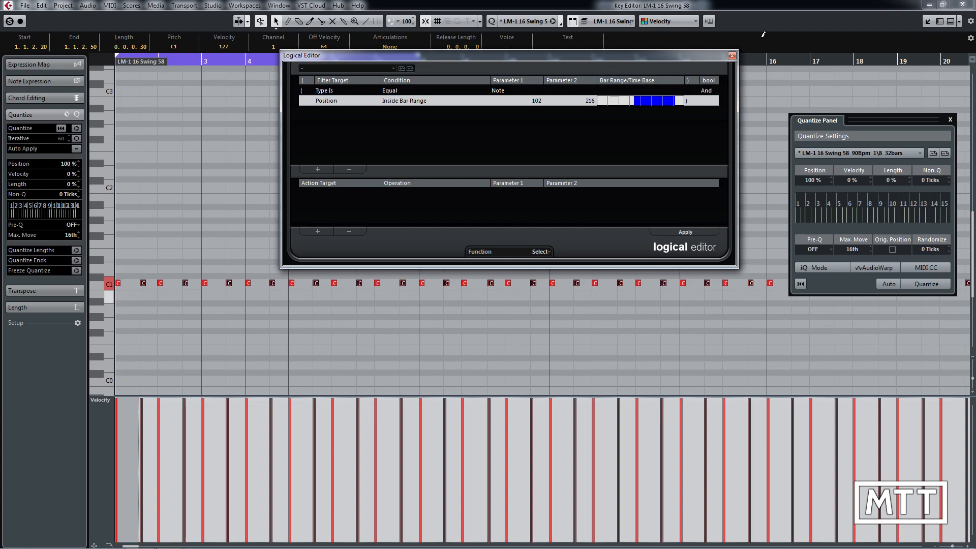
pyautogui.click(731, 55)
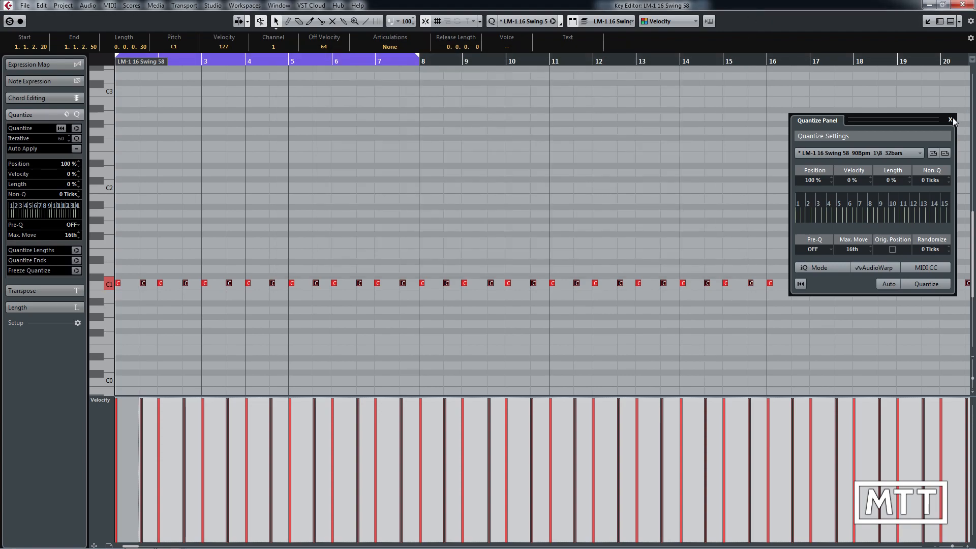
# Step: Lower the velocity of all selected off-beat notes together to 97 and deselect them
pyautogui.press('g')
pyautogui.press('g')
pyautogui.press('g')
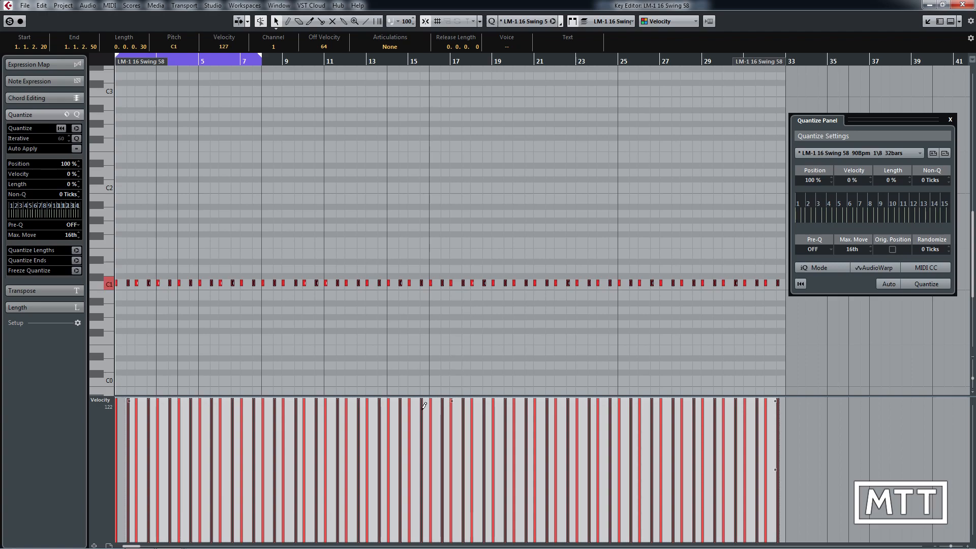
pyautogui.moveTo(451, 400); pyautogui.dragTo(451, 412)
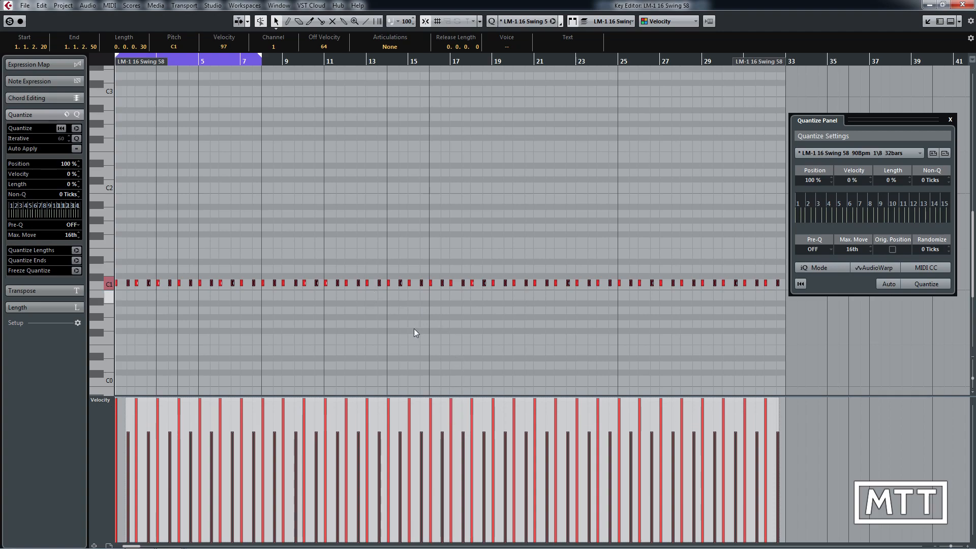
pyautogui.click(472, 362)
# Step: Set the project's time signature back to 4/4 in the Tempo Track Editor and close that editor
pyautogui.hotkey('ctrl', 't')
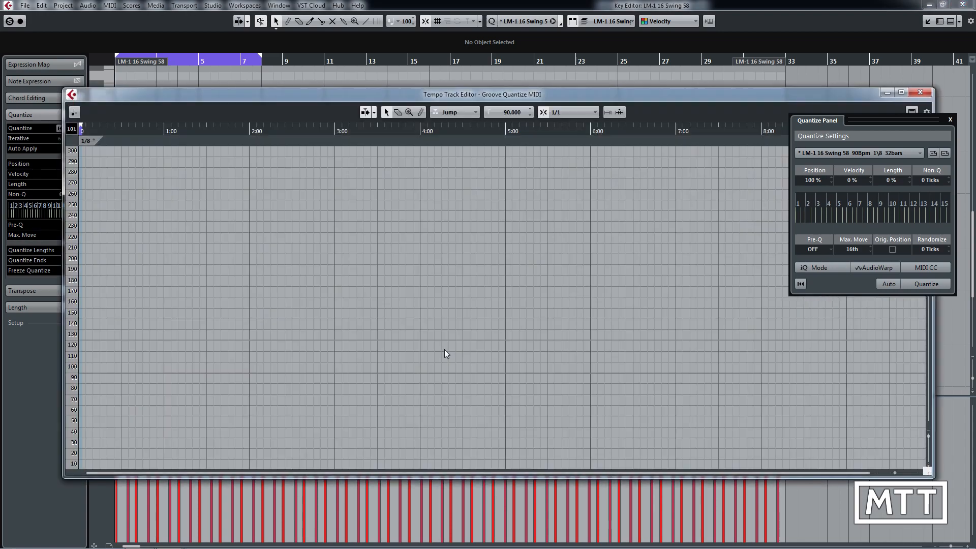
pyautogui.click(89, 141)
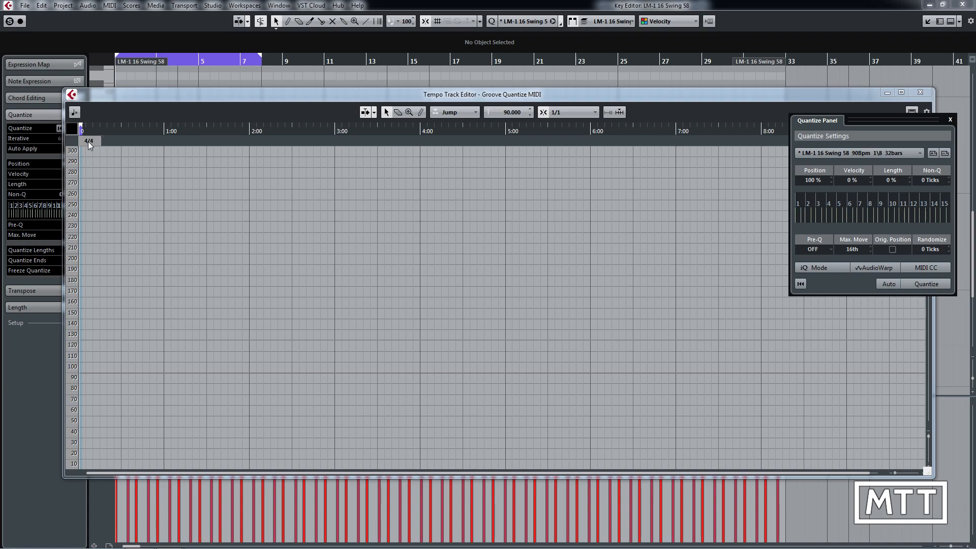
pyautogui.press('Return')
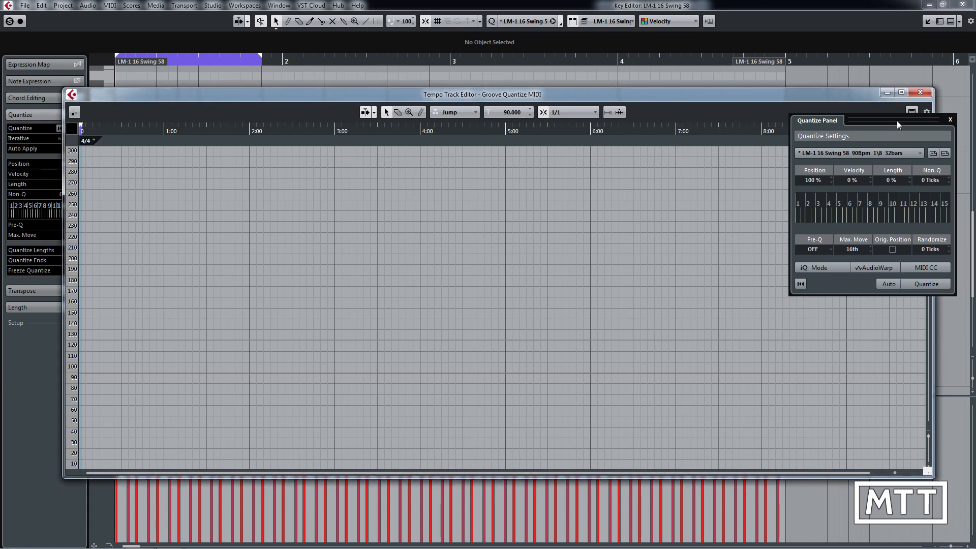
pyautogui.click(919, 92)
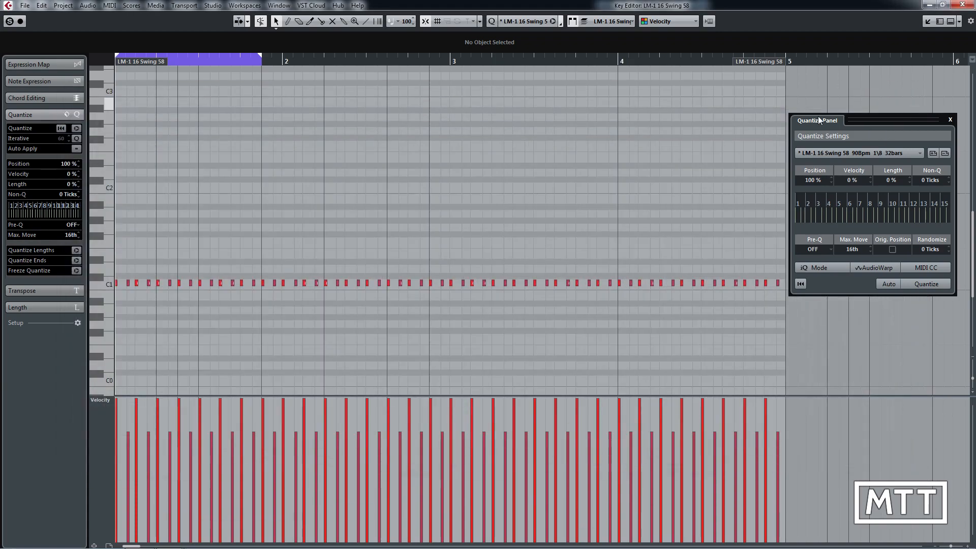
# Step: Set the end of the cycle range to bar 2 in the ruler
pyautogui.rightClick(398, 60)
pyautogui.click(354, 86)
pyautogui.moveTo(261, 58); pyautogui.dragTo(281, 61)
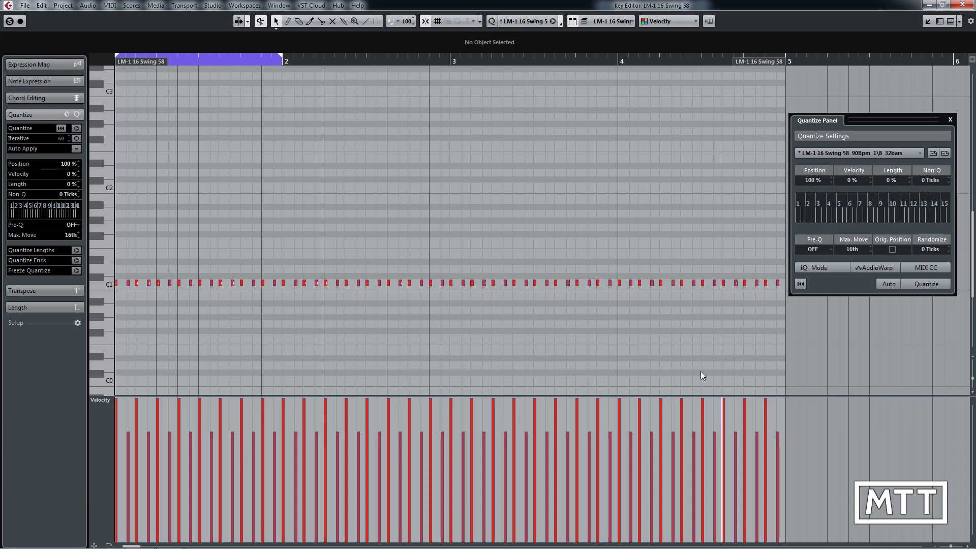
# Step: Select all notes in the LM-1 16 Swing 58 part, lower their velocities together slightly, and deselect them
pyautogui.rightClick(678, 364)
pyautogui.click(678, 365)
pyautogui.moveTo(784, 264); pyautogui.dragTo(599, 152)
pyautogui.moveTo(784, 293); pyautogui.dragTo(108, 277)
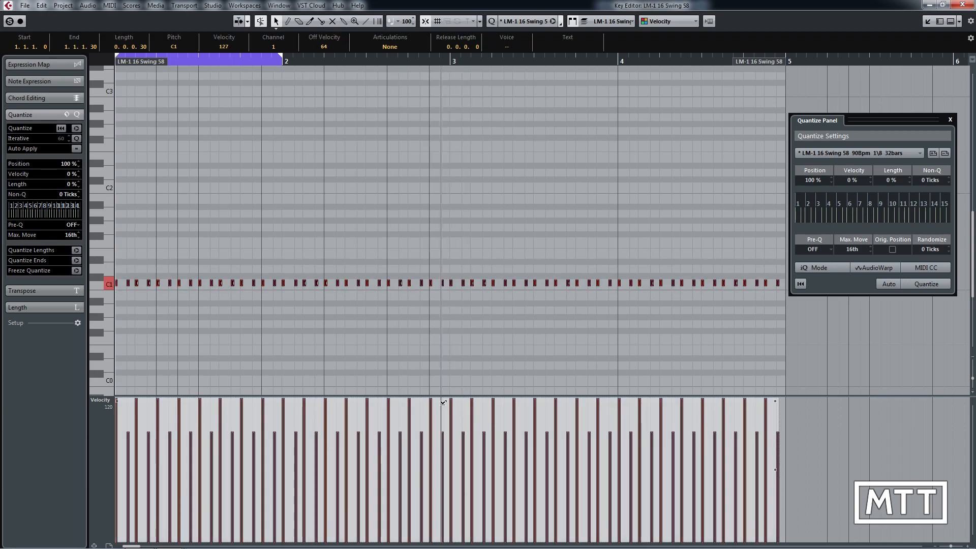
pyautogui.moveTo(445, 400); pyautogui.dragTo(442, 399)
pyautogui.click(411, 334)
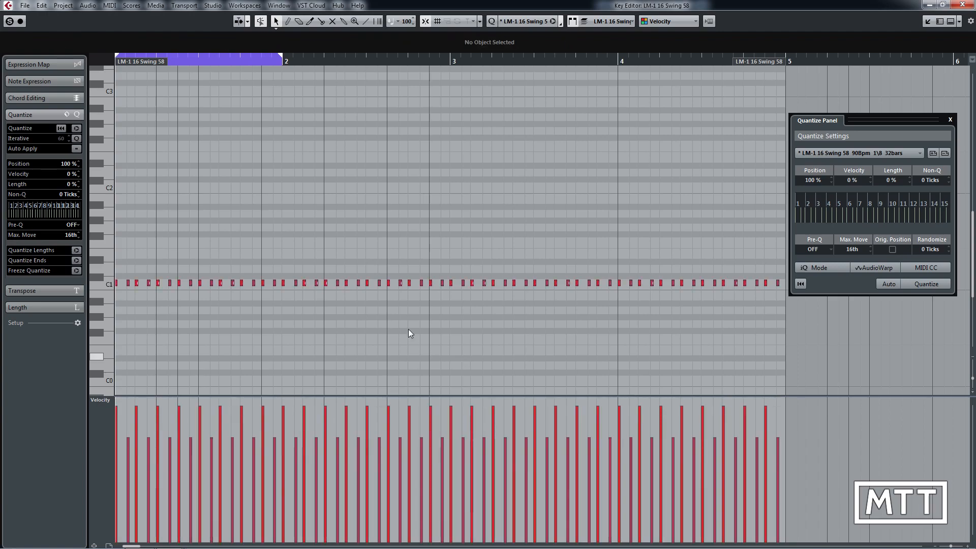
# Step: Open the Logical Editor, remove the Position bar-range filter condition, and set the function to Transform
pyautogui.click(110, 6)
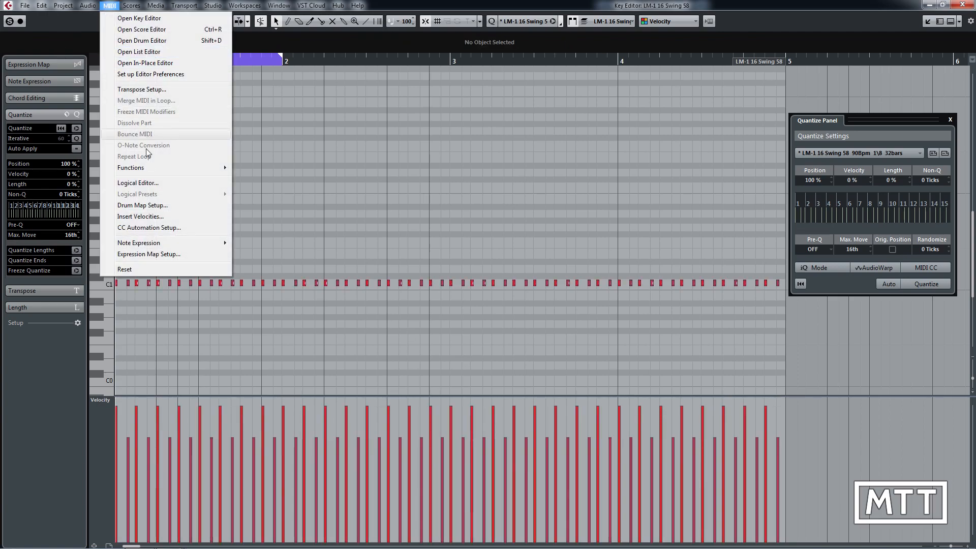
pyautogui.click(145, 182)
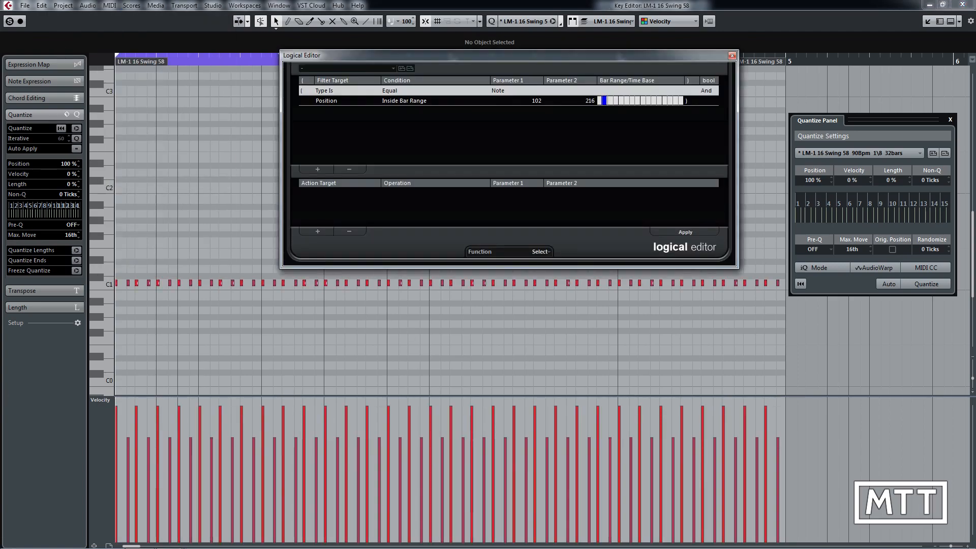
pyautogui.click(328, 104)
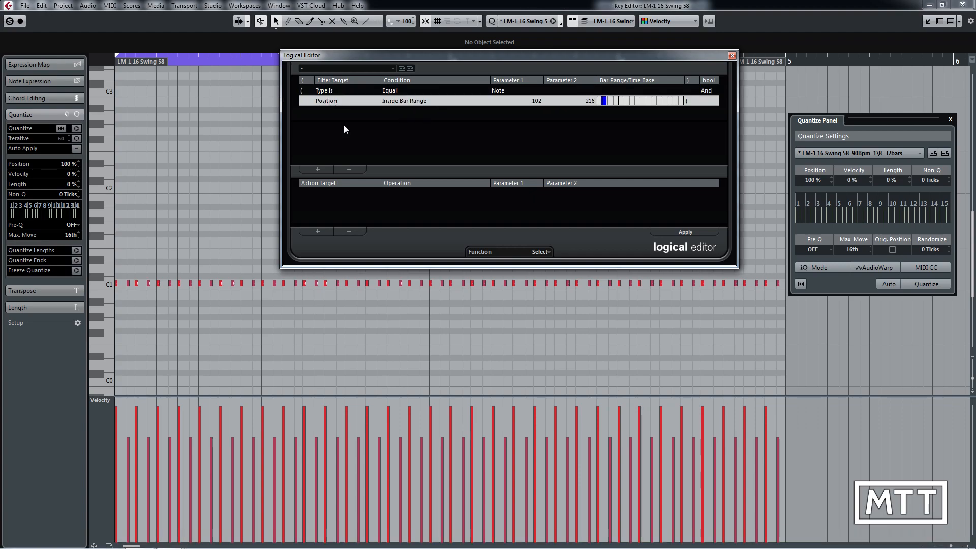
pyautogui.click(349, 170)
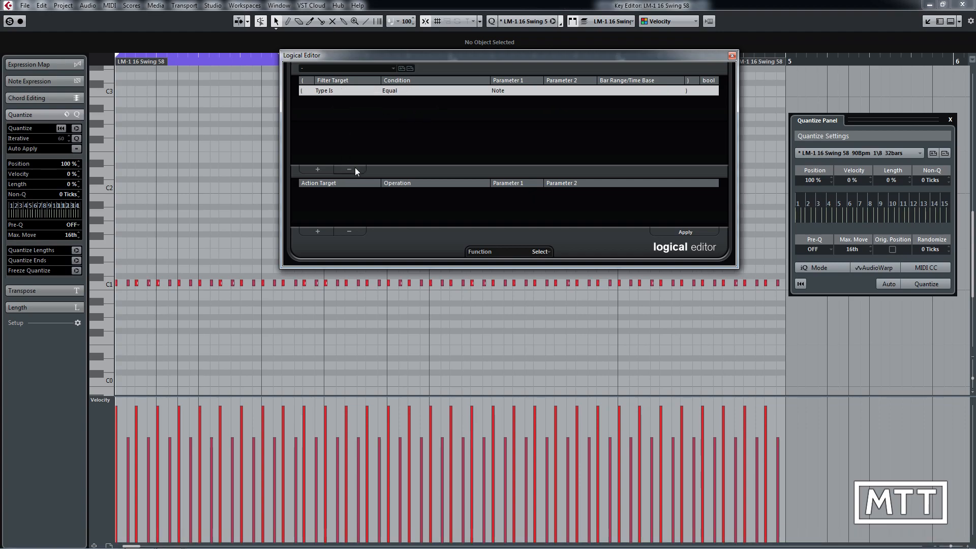
pyautogui.click(541, 251)
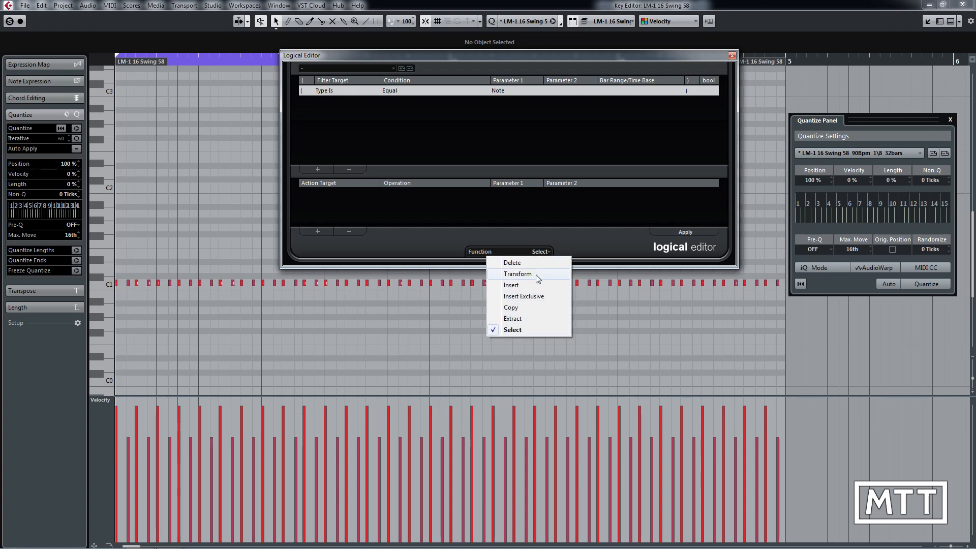
pyautogui.click(536, 274)
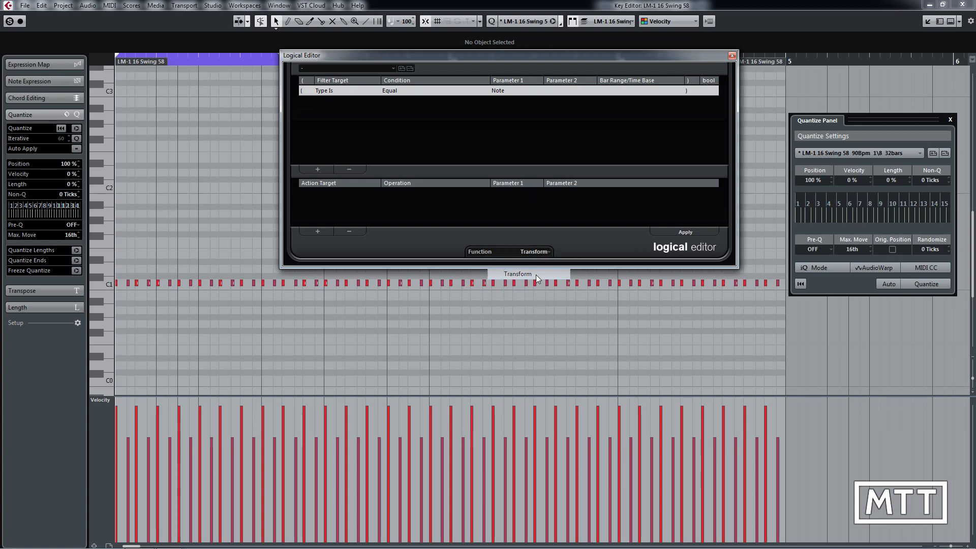
# Step: Add a Logical Editor action targeting Value 2 with the operation Set relative Random Values between
pyautogui.click(326, 231)
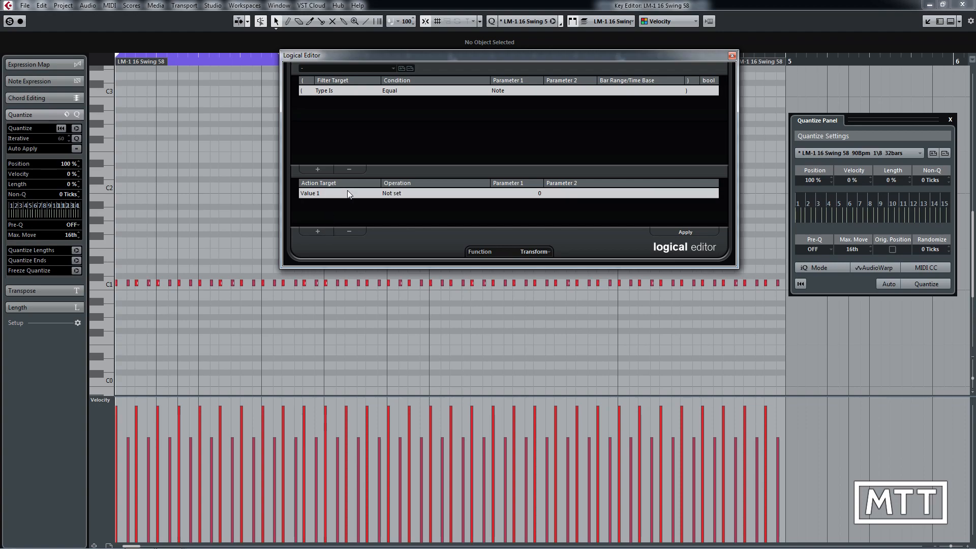
pyautogui.click(312, 194)
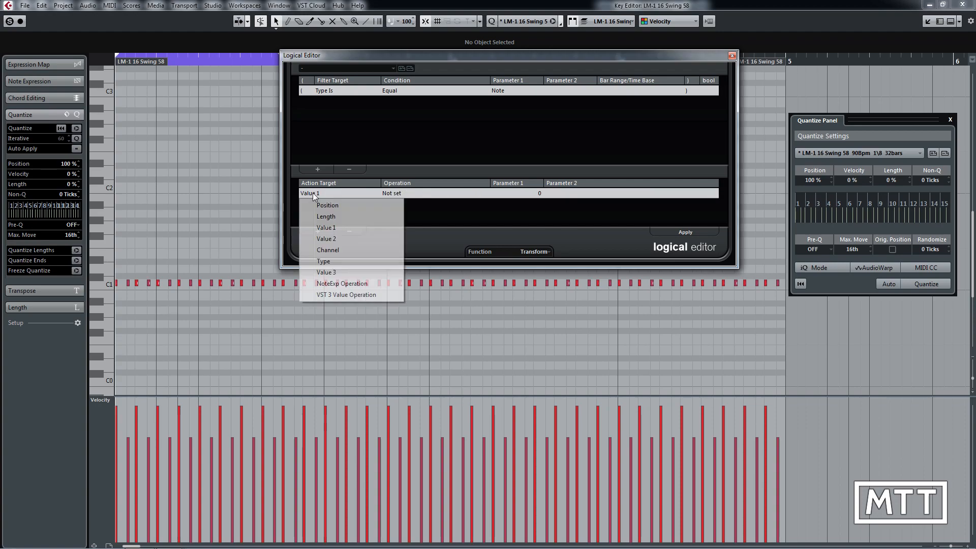
pyautogui.click(327, 238)
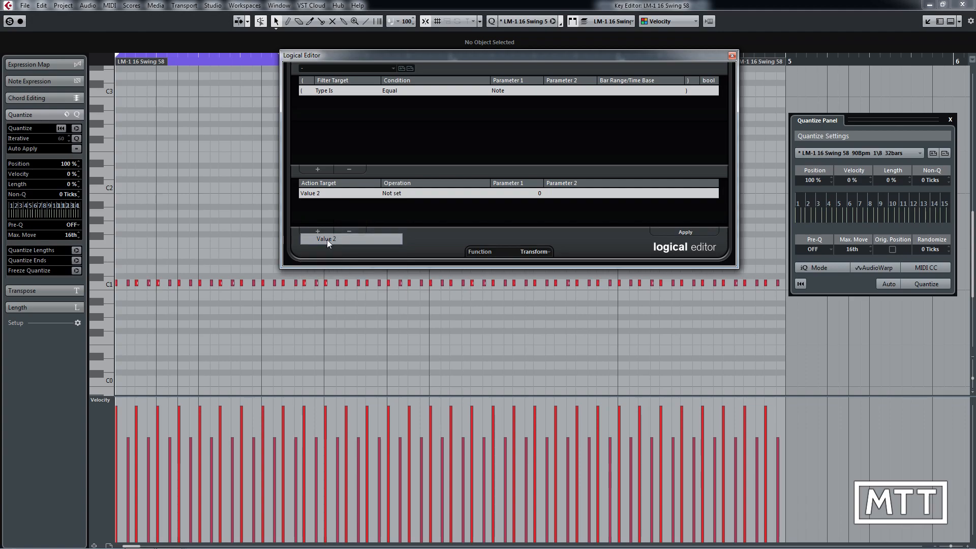
pyautogui.click(390, 195)
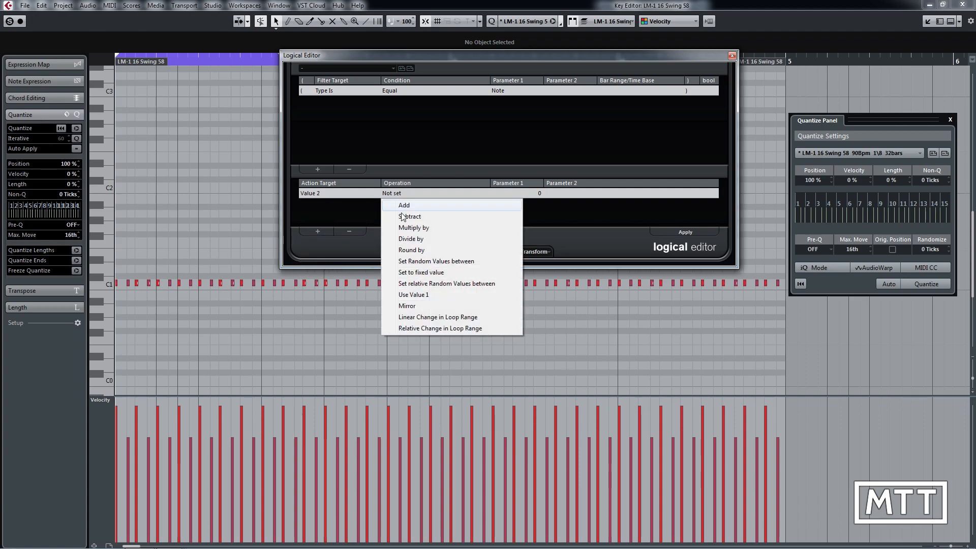
pyautogui.click(427, 285)
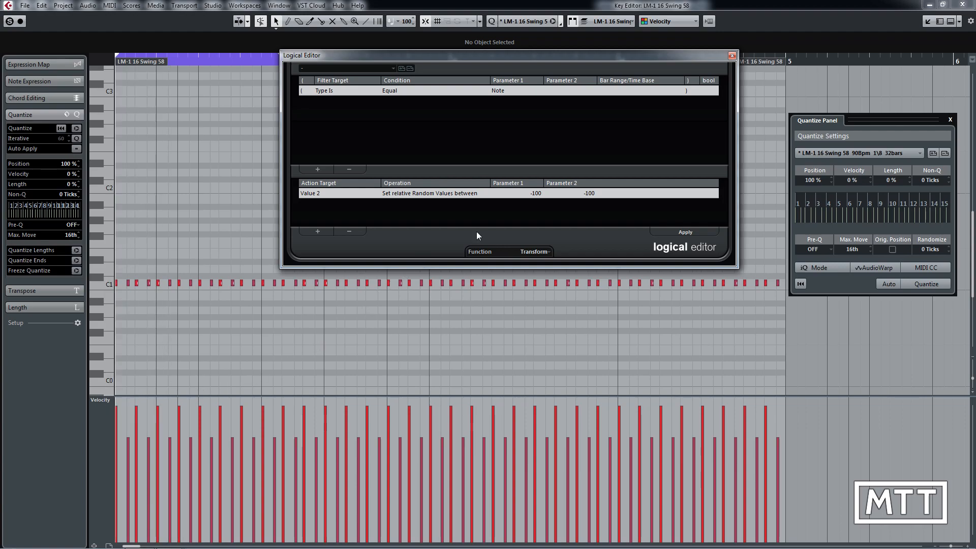
# Step: Set the random range from -3 to 3, apply it to the notes, and close the Logical Editor and Key Editor
pyautogui.click(534, 193)
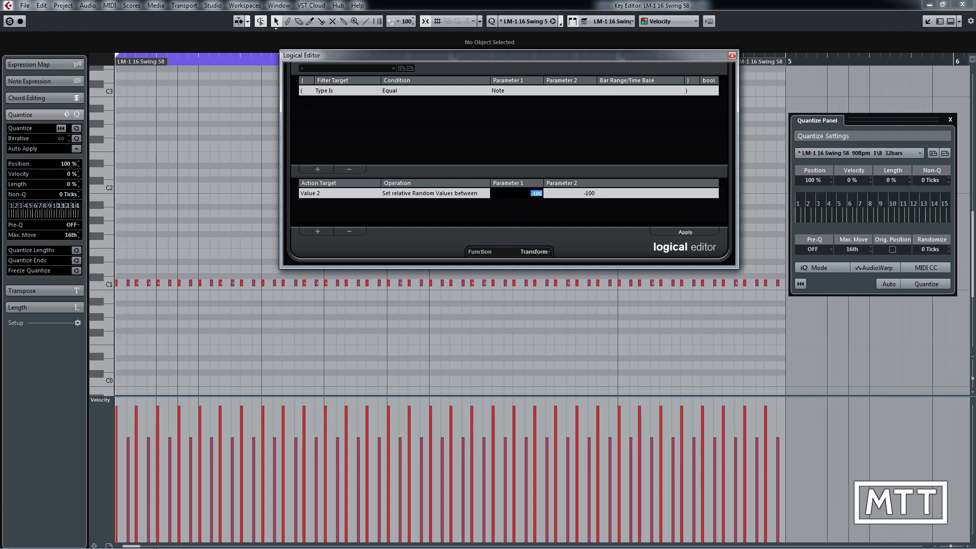
pyautogui.write('-3')
pyautogui.press('Tab')
pyautogui.write('3')
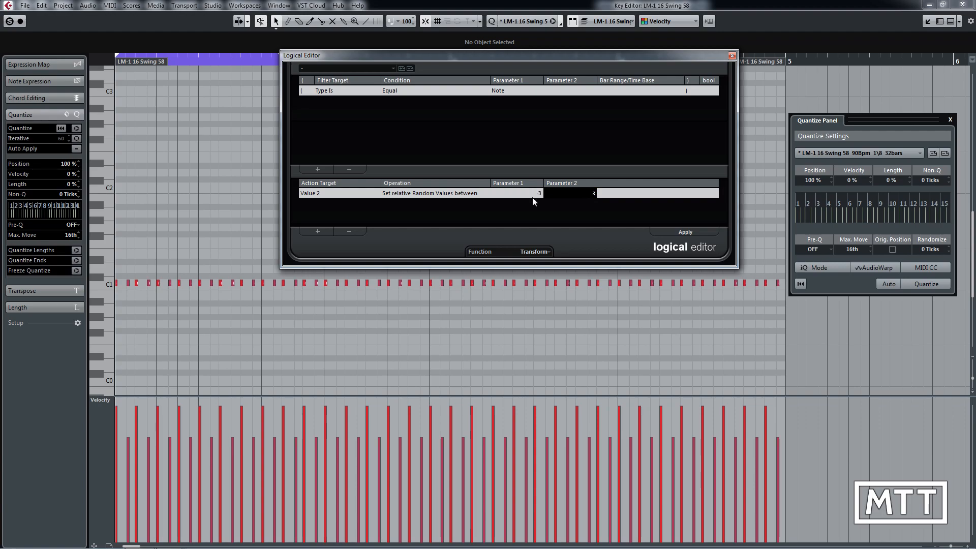
pyautogui.press('Return')
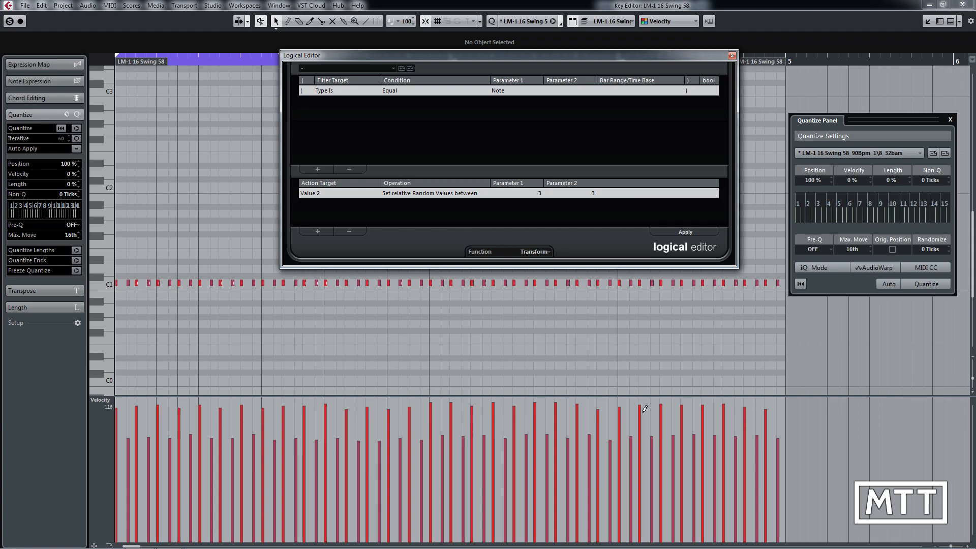
pyautogui.click(732, 55)
pyautogui.press('Return')
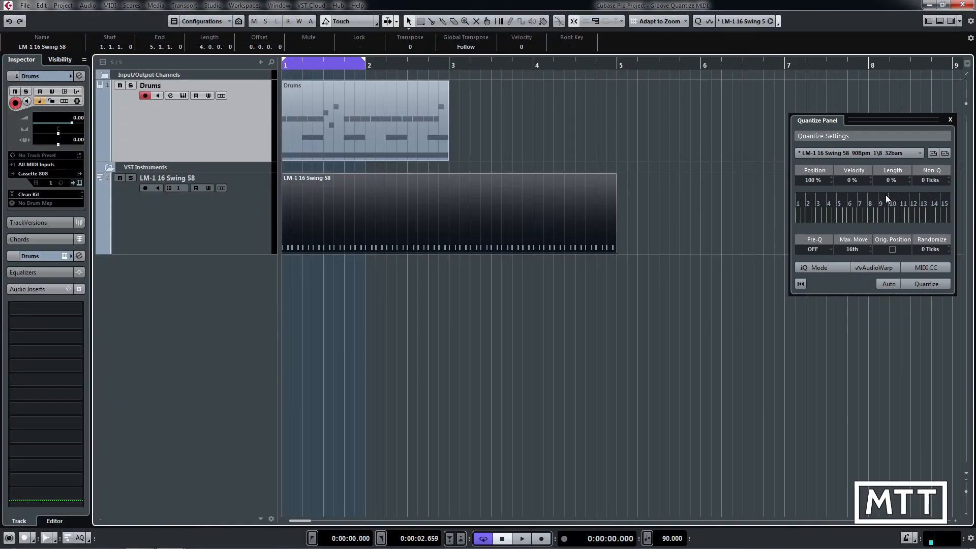
# Step: Set the quantize preset to 1/1, and load the LM-1 16 Swing 58 part into the Quantize Panel as a new groove
pyautogui.click(903, 151)
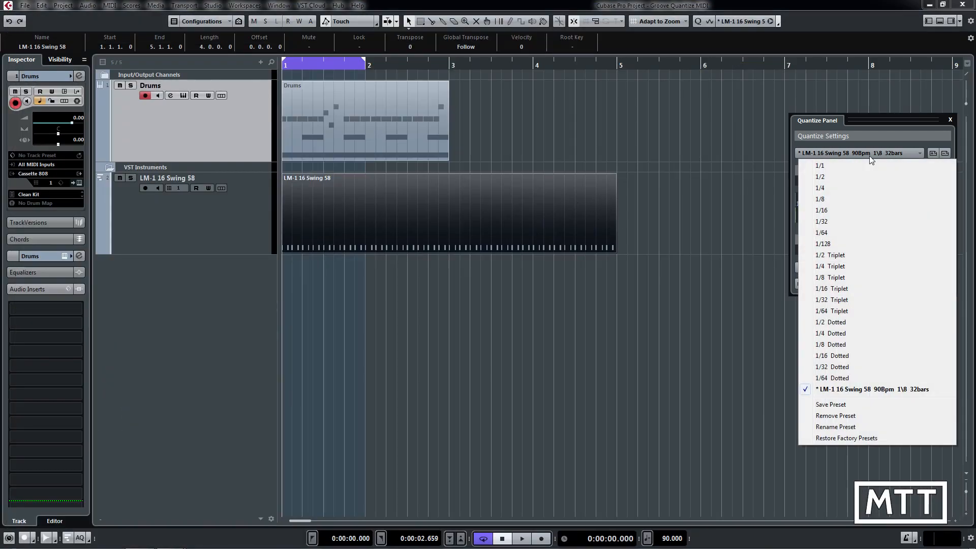
pyautogui.click(825, 167)
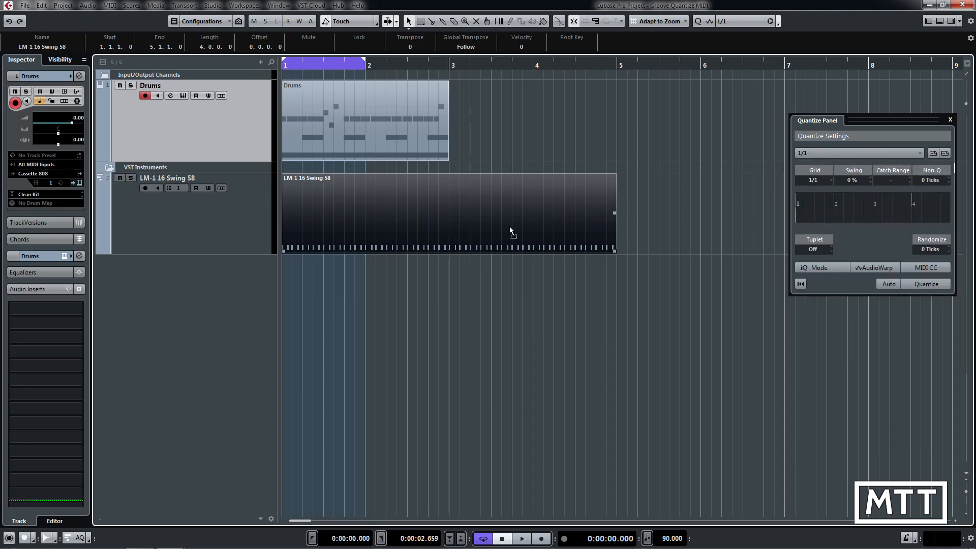
pyautogui.moveTo(847, 222); pyautogui.dragTo(849, 214)
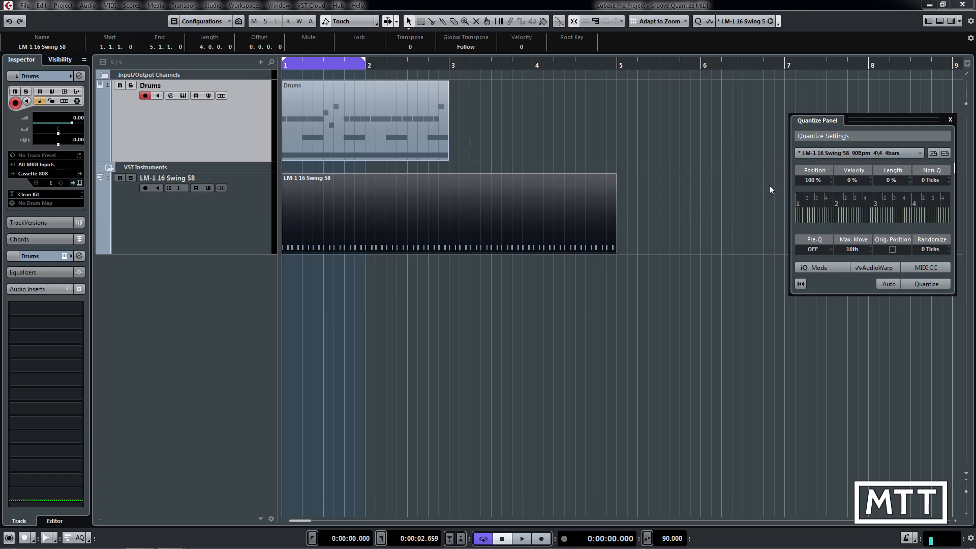
# Step: Open the Drums part in the Key Editor and quantize its notes to a straight 1/16 grid
pyautogui.doubleClick(382, 136)
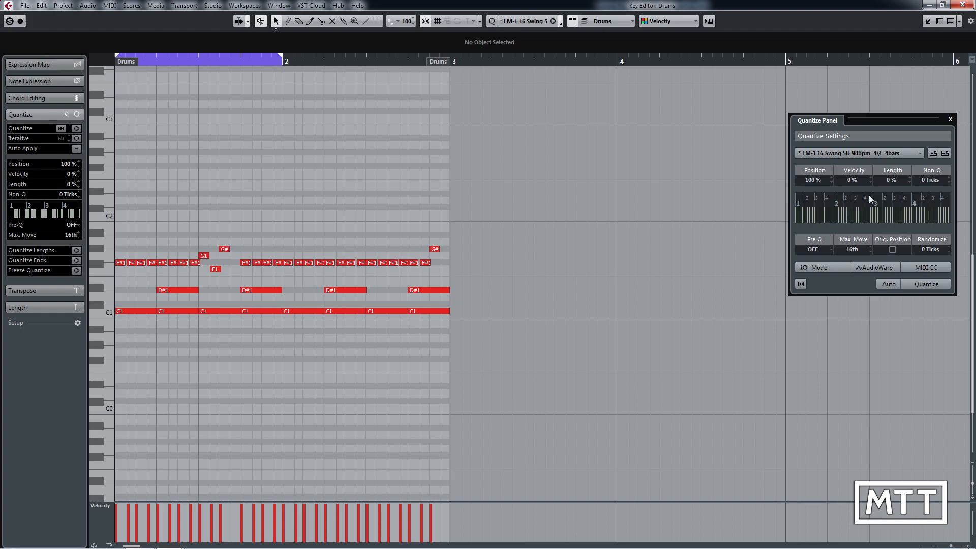
pyautogui.click(860, 155)
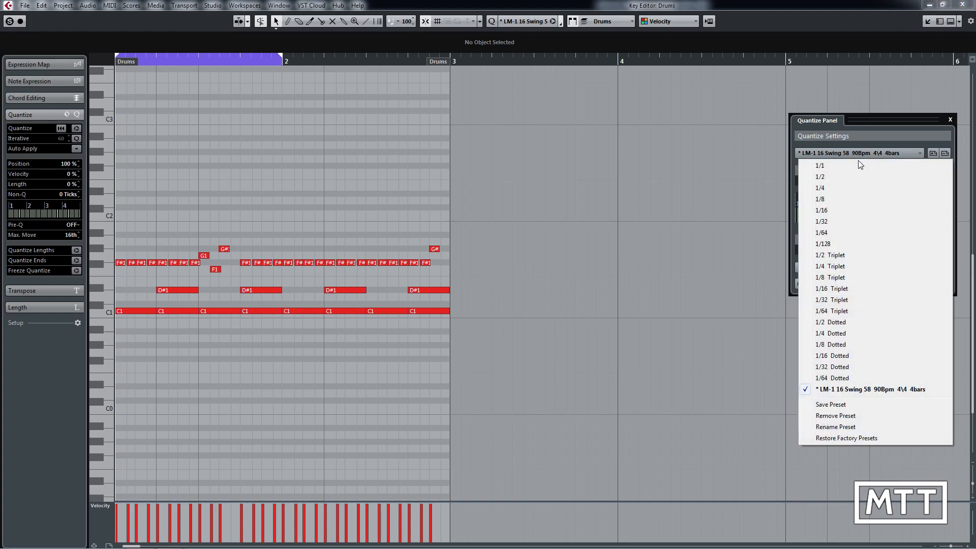
pyautogui.click(836, 213)
pyautogui.press('q')
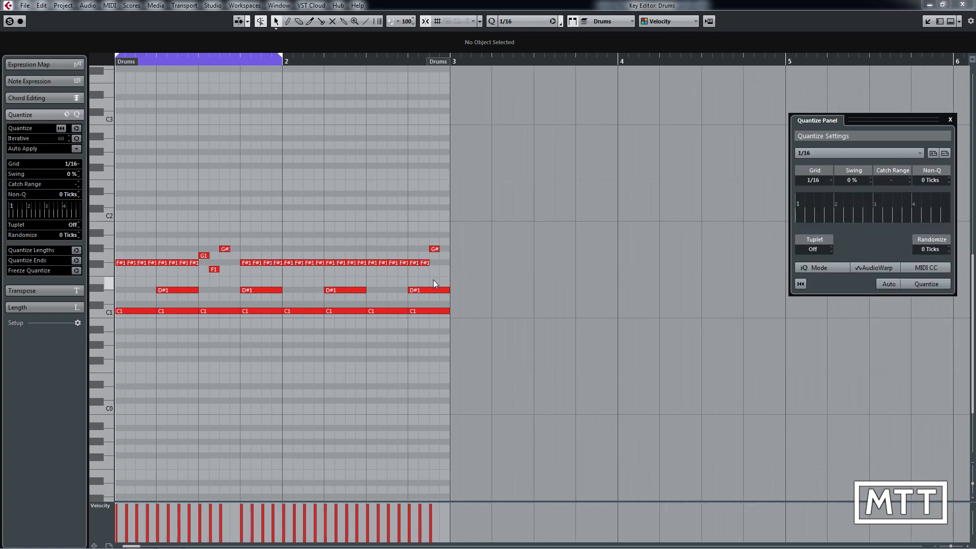
# Step: Quantize the drum notes with the LM-1 16 Swing 58 90Bpm 4\4 4bars groove preset
pyautogui.click(877, 153)
pyautogui.click(867, 390)
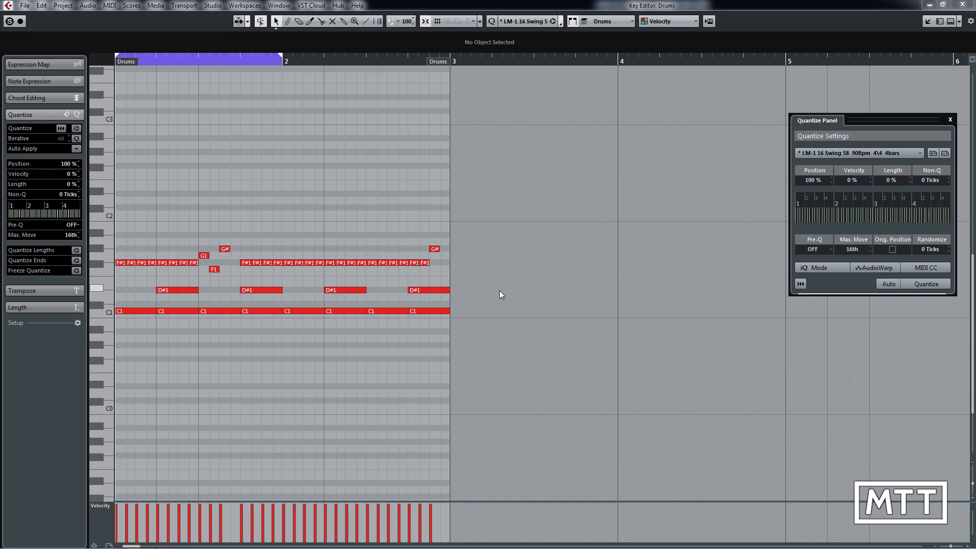
pyautogui.press('q')
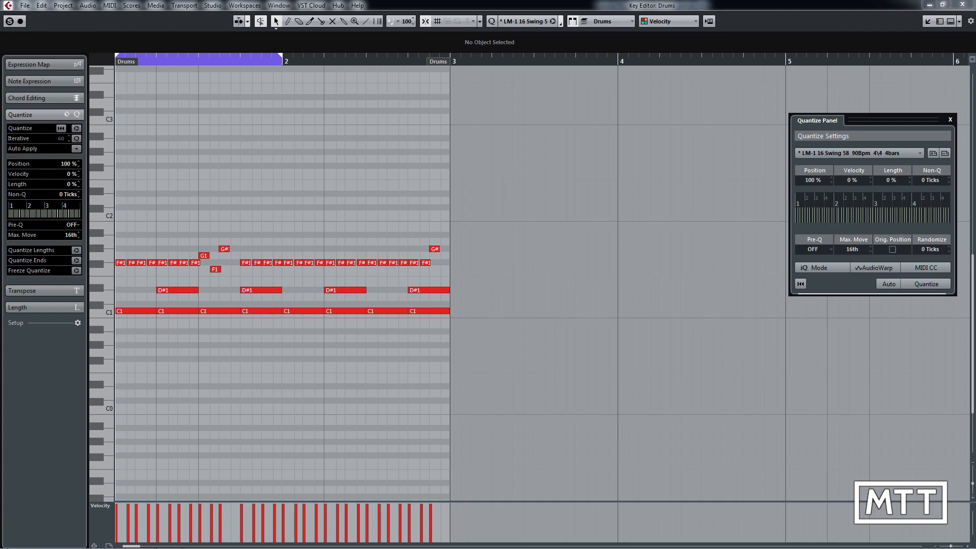
# Step: Set the groove's velocity strength to 100% and quantize the drum notes with it
pyautogui.click(852, 180)
pyautogui.write('100')
pyautogui.press('Return')
pyautogui.press('q')
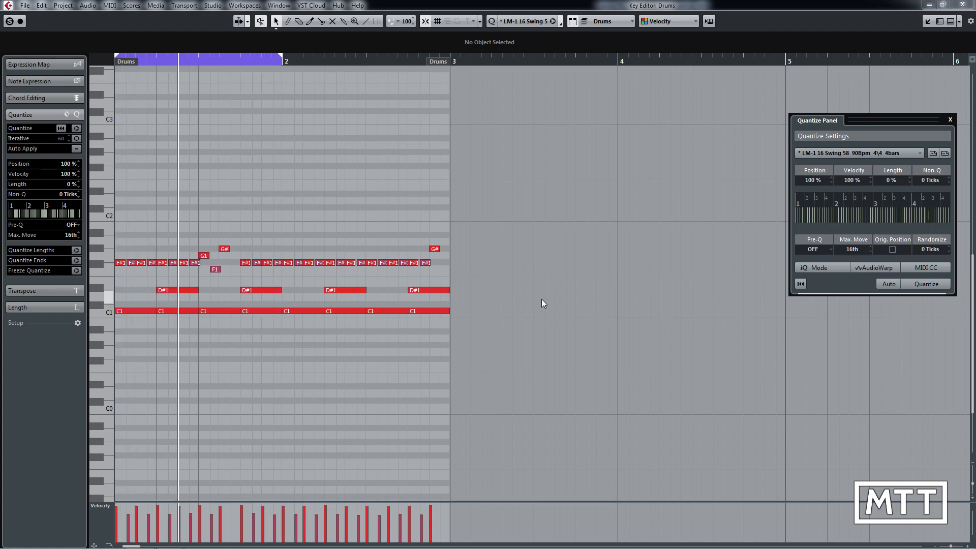
# Step: Finish auditioning the drum part with cycle playback turned off, and undo the velocity quantize
pyautogui.press('KP_Divide')
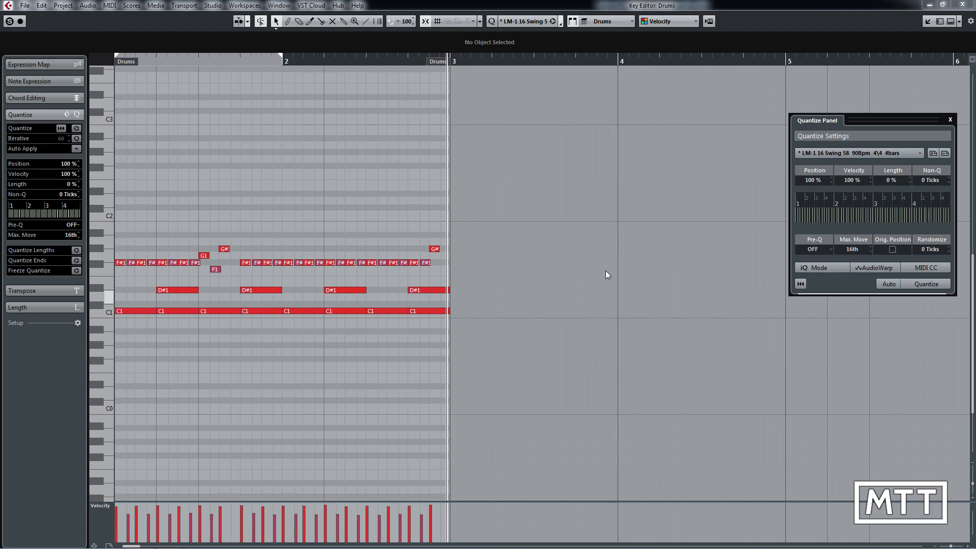
pyautogui.press('space')
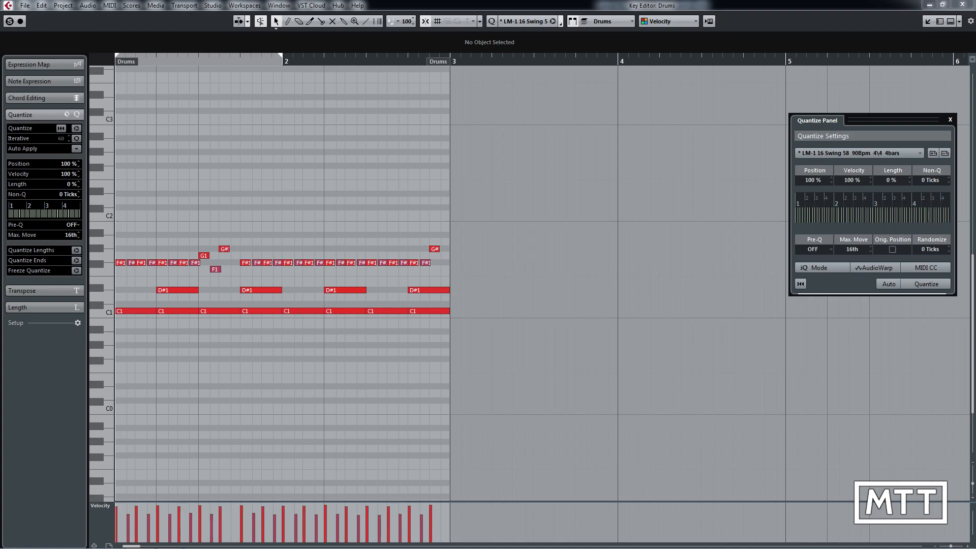
pyautogui.hotkey('ctrl', 'z')
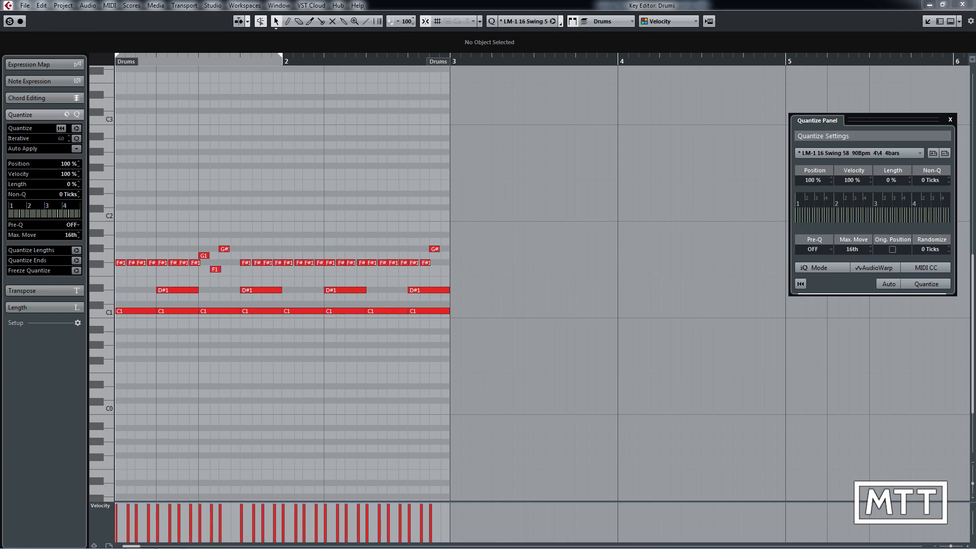
# Step: Try quantizing the drum notes with the groove's velocity strength at 25%, and undo it
pyautogui.click(851, 180)
pyautogui.write('25')
pyautogui.press('Return')
pyautogui.click(925, 285)
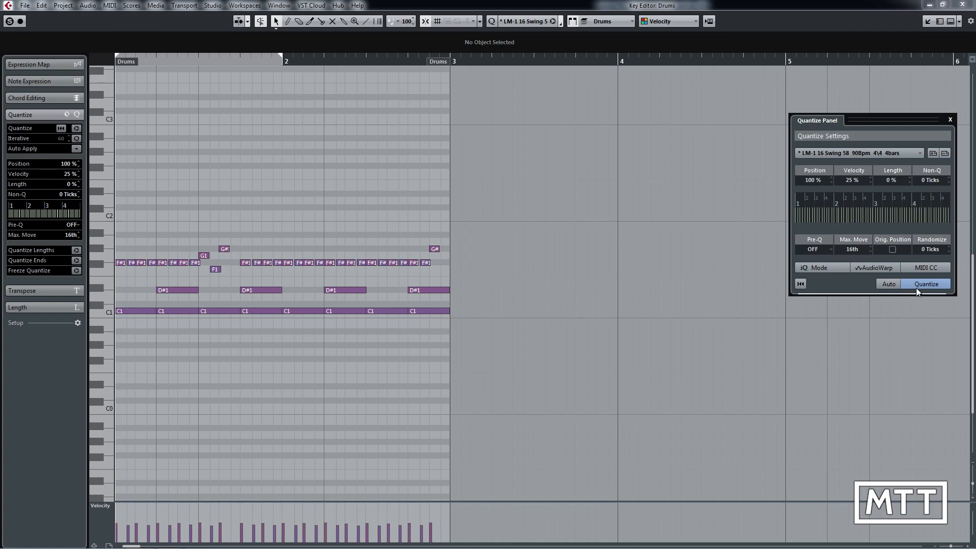
pyautogui.hotkey('ctrl', 'z')
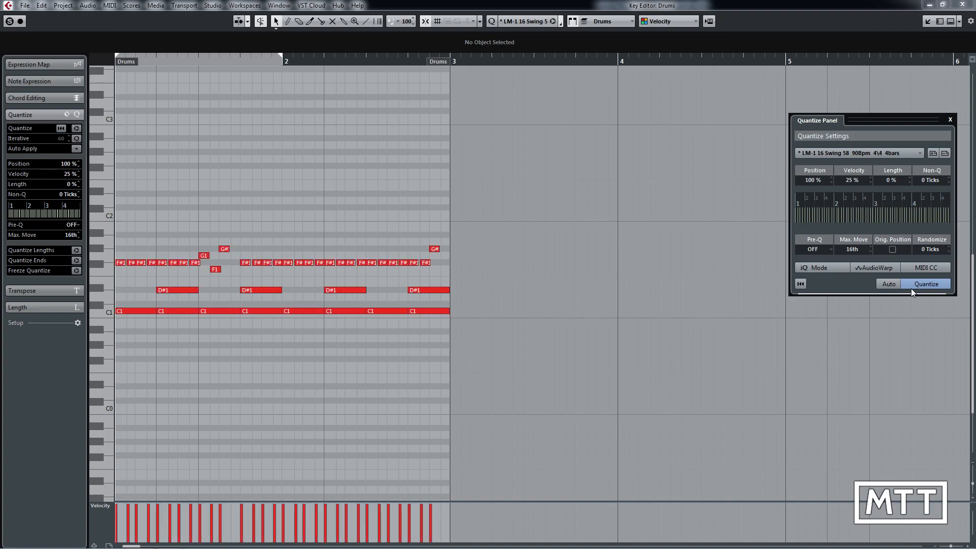
# Step: Try quantizing the drum notes with the groove's velocity strength at 50%, and undo it
pyautogui.click(851, 180)
pyautogui.click(934, 285)
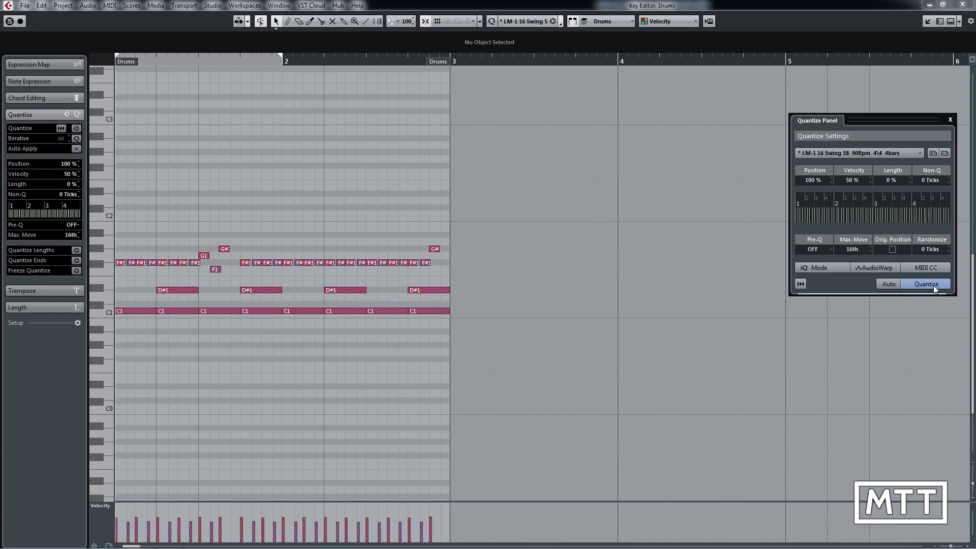
pyautogui.hotkey('ctrl', 'z')
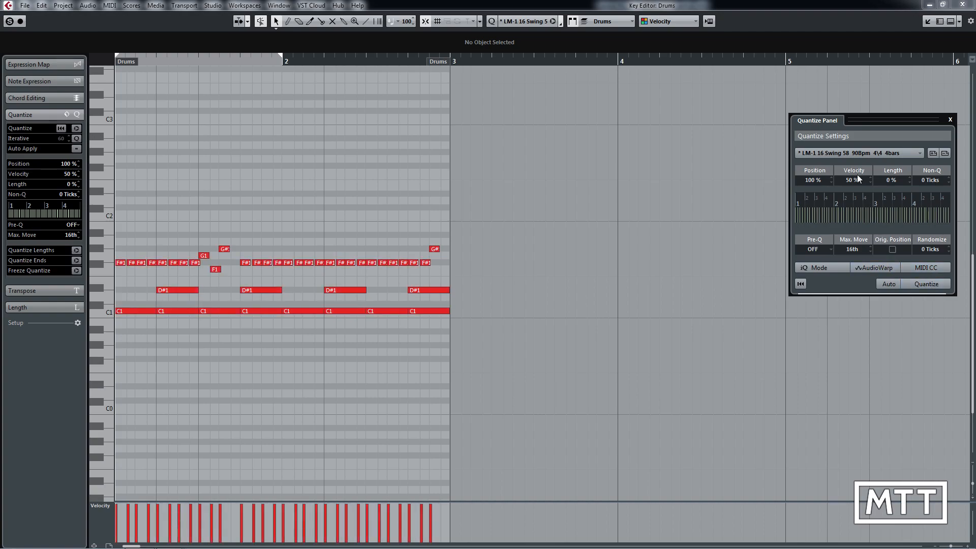
# Step: Return the groove's velocity strength to 100% and apply the quantize to the drum notes
pyautogui.click(851, 181)
pyautogui.write('100')
pyautogui.press('Return')
pyautogui.click(929, 286)
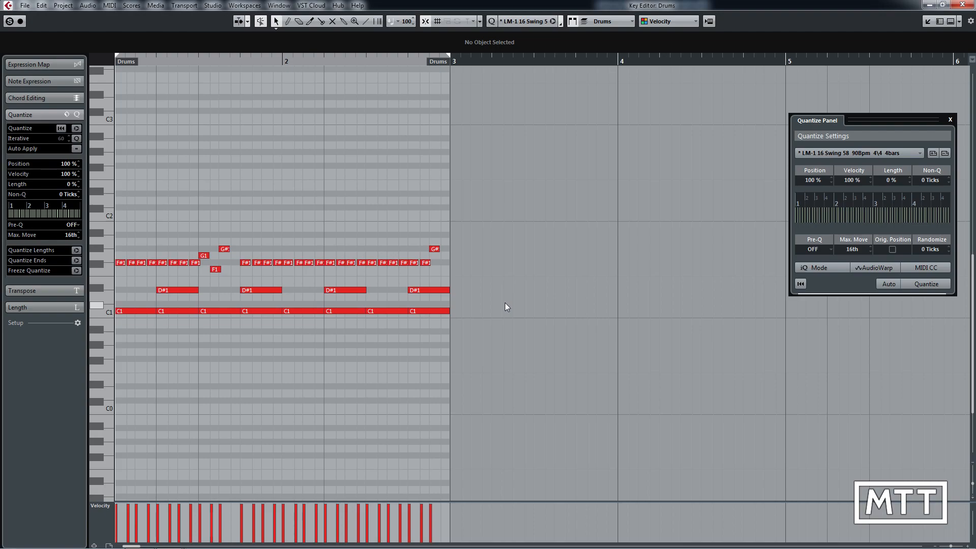
# Step: Undo the drum quantizing back to the straight 1/16 timing, and requantize the notes with the groove while auditioning the part
pyautogui.hotkey('ctrl', 'z')
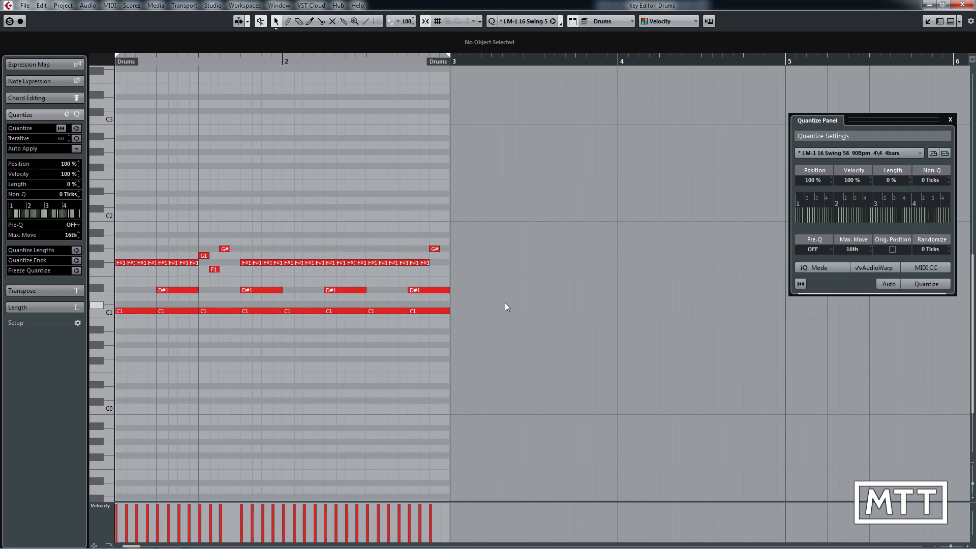
pyautogui.press('space')
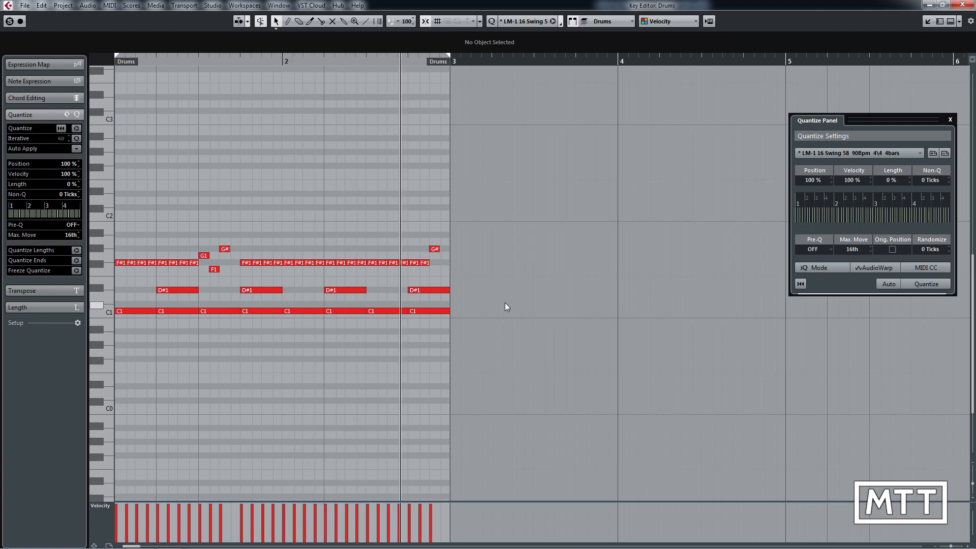
pyautogui.press('q')
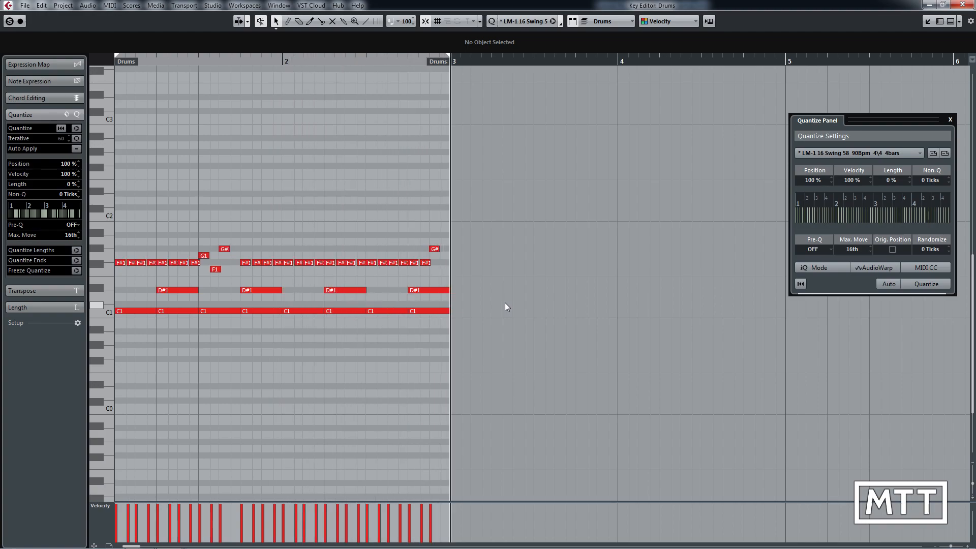